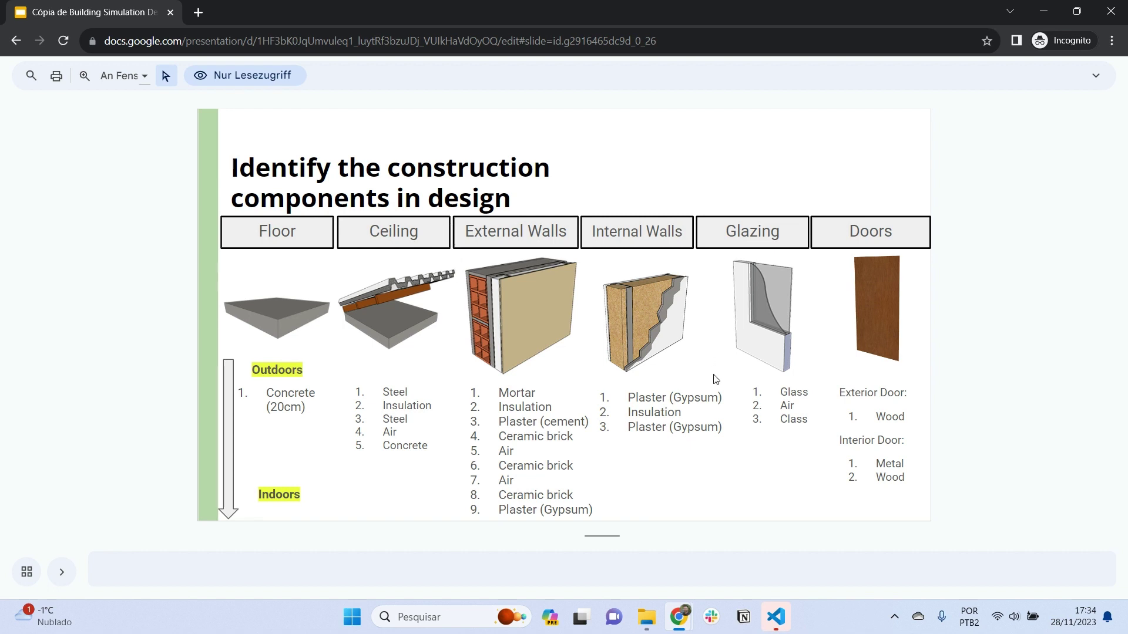
- Open Geometry.idf from the Materials folder in the IDF Editor through EP-Launch
{"action": "mouse_move", "coordinate": [657, 630]}
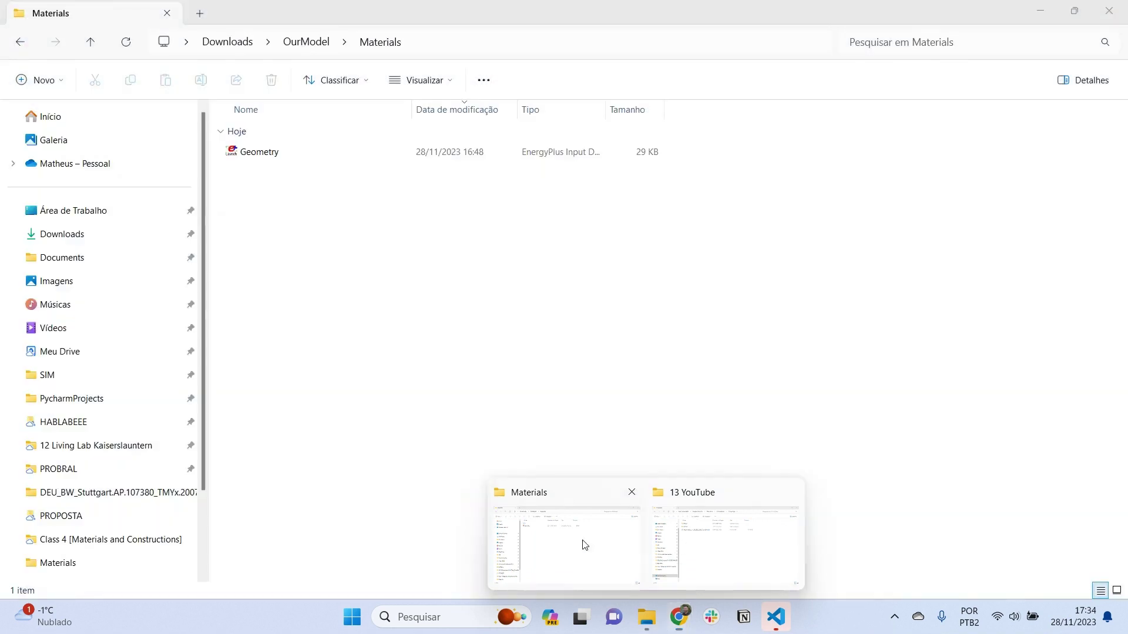
{"action": "left_click", "coordinate": [581, 541]}
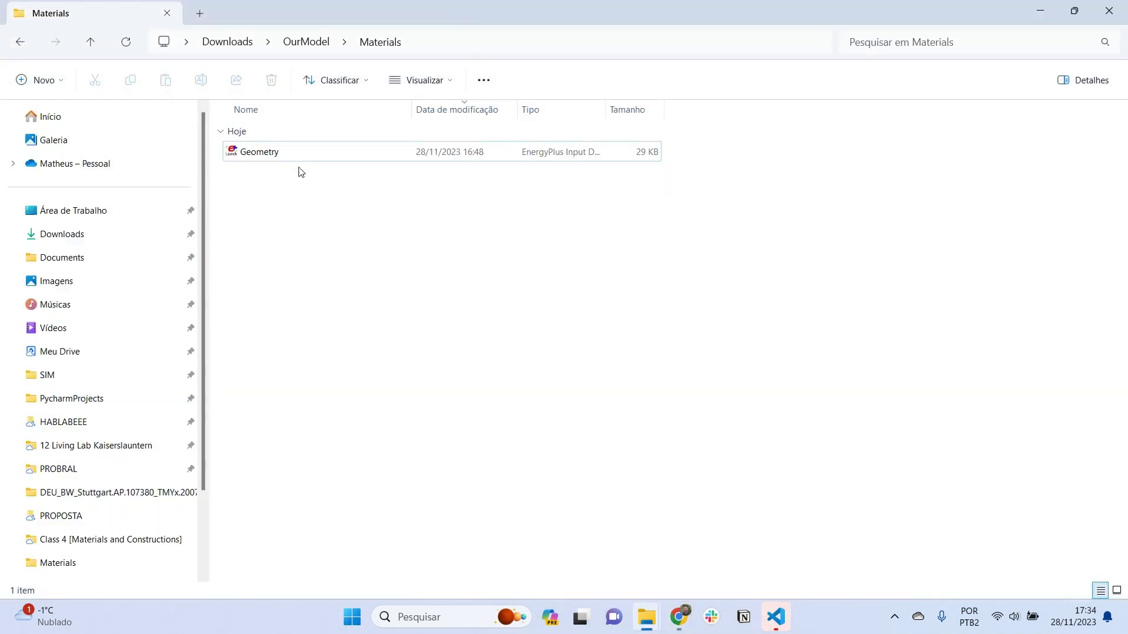
{"action": "double_click", "coordinate": [277, 154]}
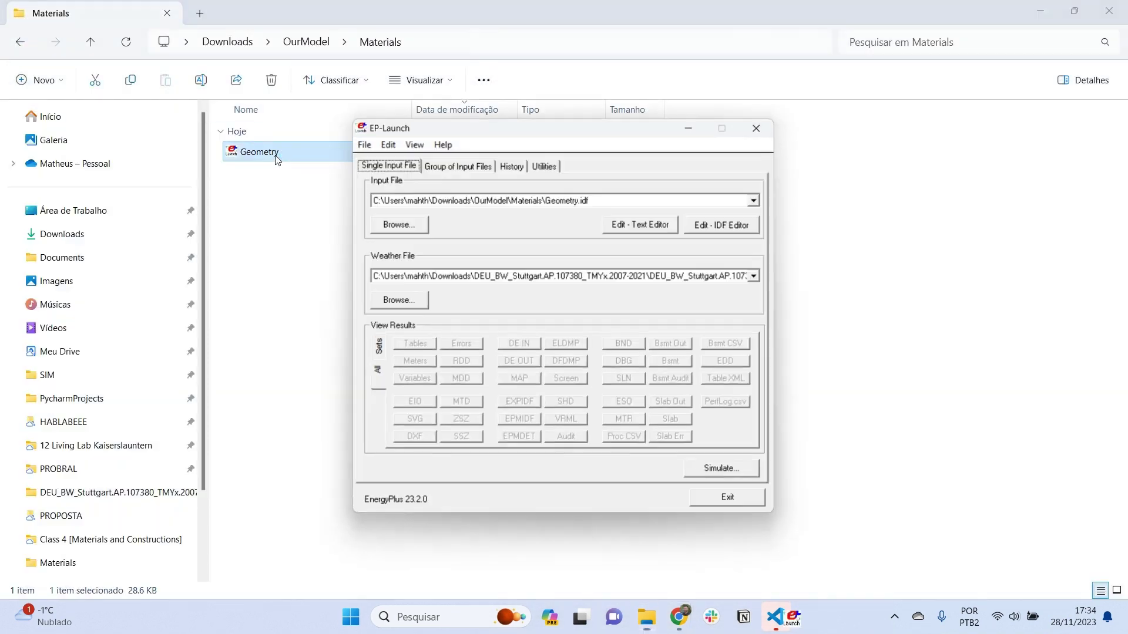
{"action": "left_click", "coordinate": [709, 226]}
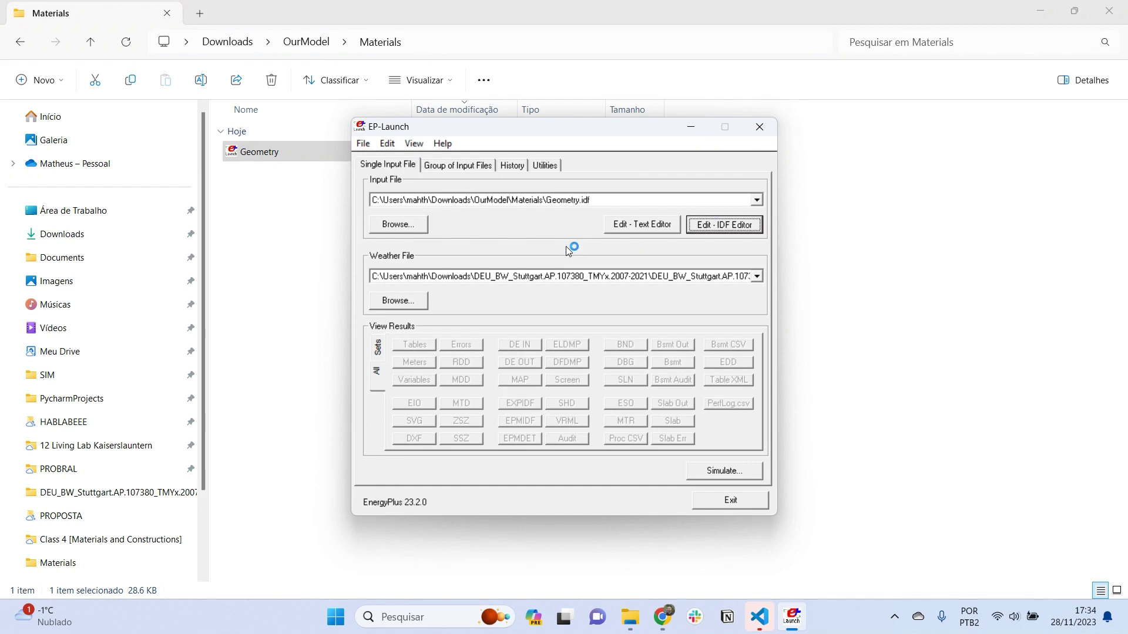
- Maximize the Geometry.idf window, enlarge the class pane, and list only the used classes
{"action": "left_click", "coordinate": [691, 47]}
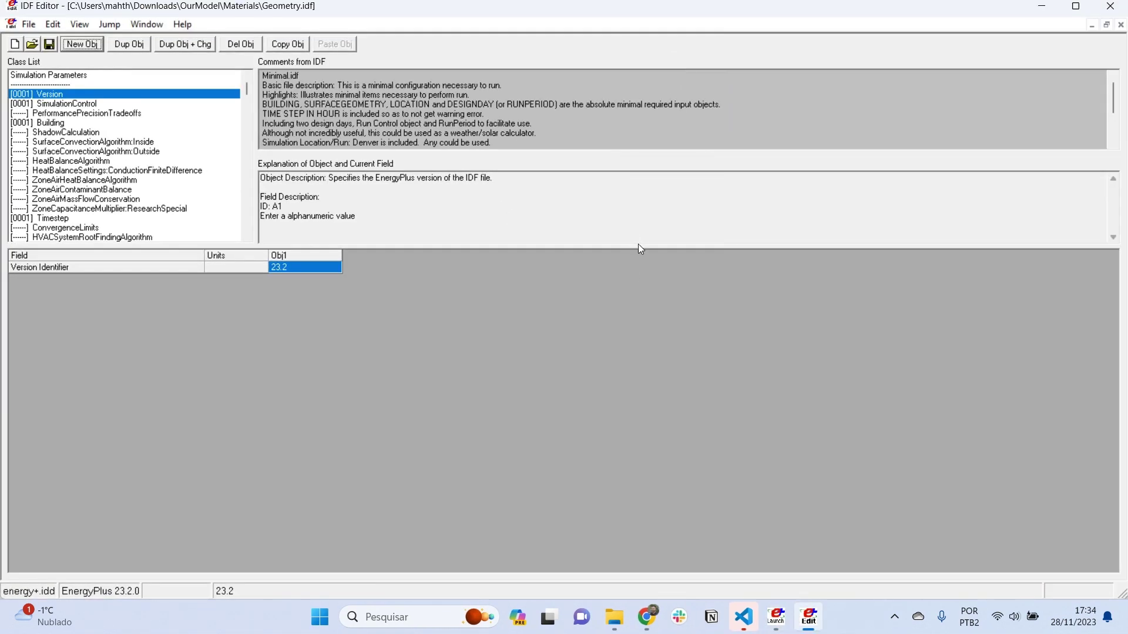
{"action": "left_click_drag", "start_coordinate": [638, 245], "coordinate": [639, 336]}
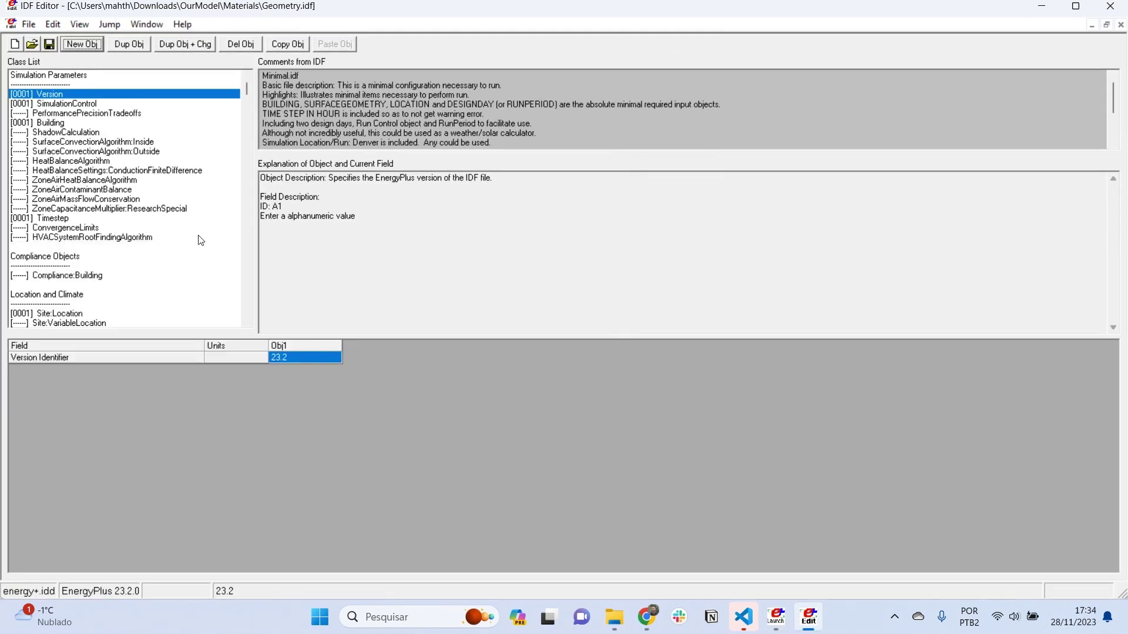
{"action": "key", "text": "ctrl+l"}
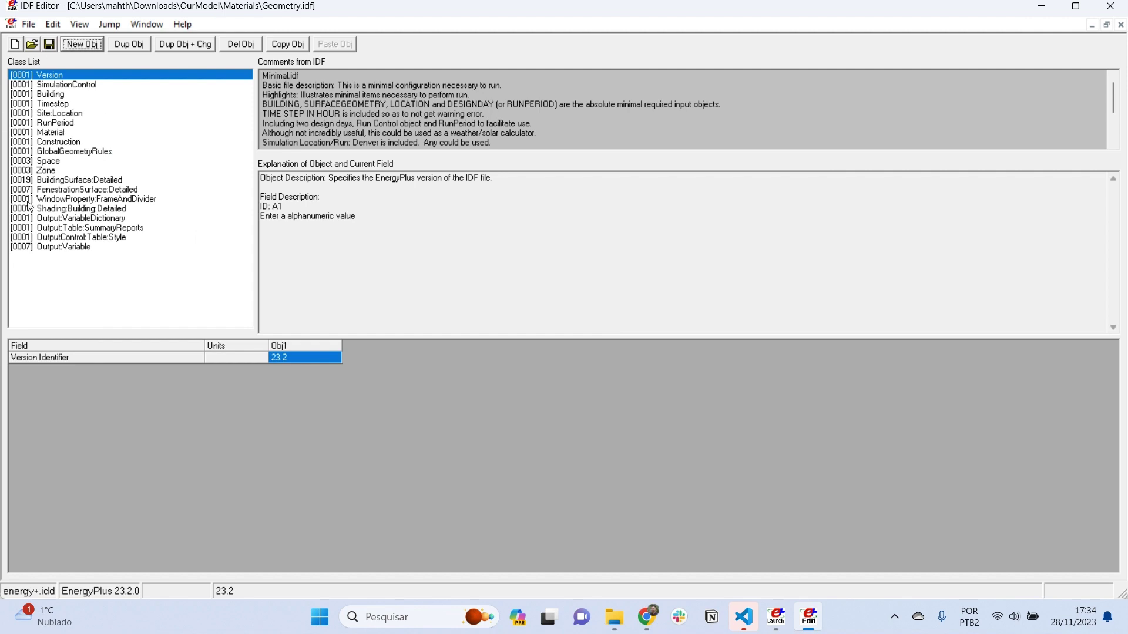
- Inspect the BuildingSurface:Detailed objects: Ceiling_TZ1, Floor_TZ1 and the four TZ1 walls
{"action": "left_click", "coordinate": [68, 181]}
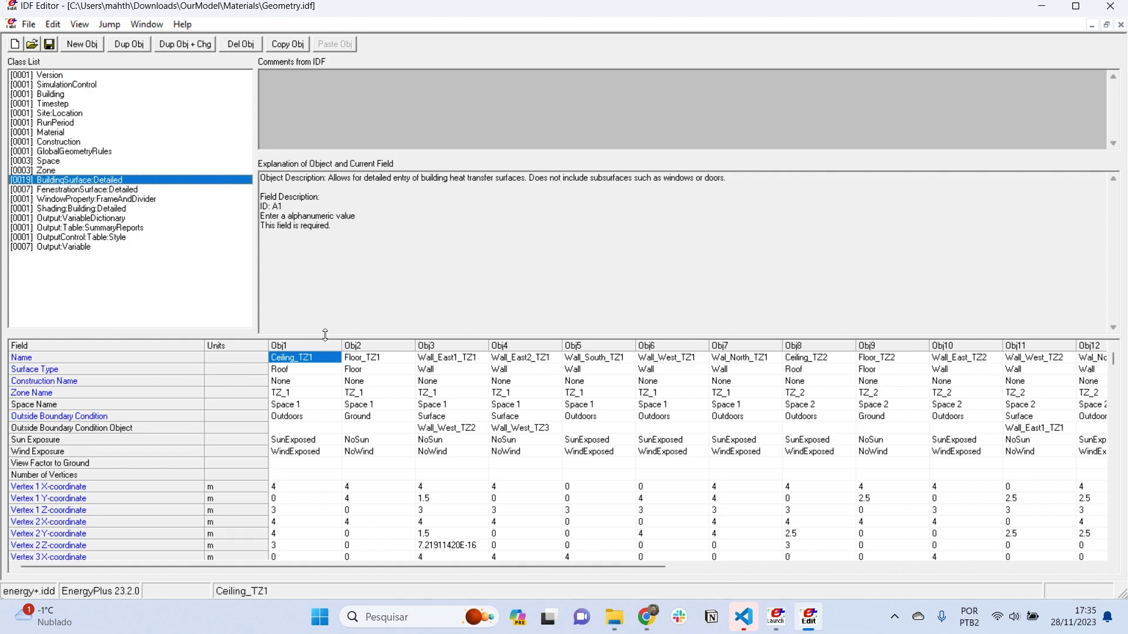
{"action": "left_click_drag", "start_coordinate": [326, 334], "coordinate": [323, 275]}
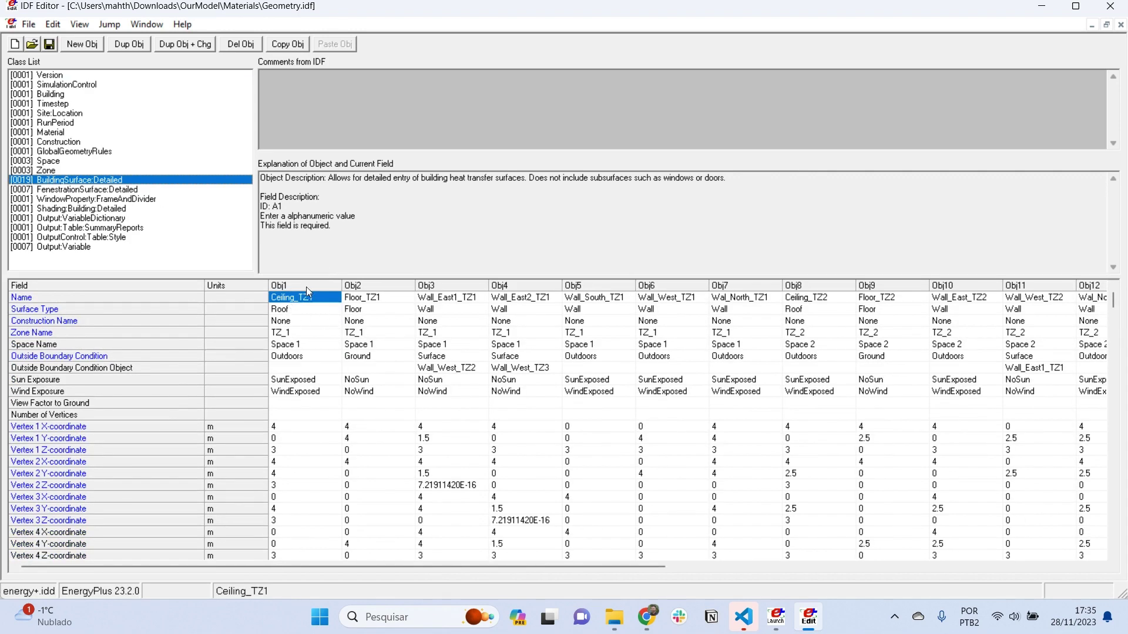
{"action": "left_click", "coordinate": [305, 287]}
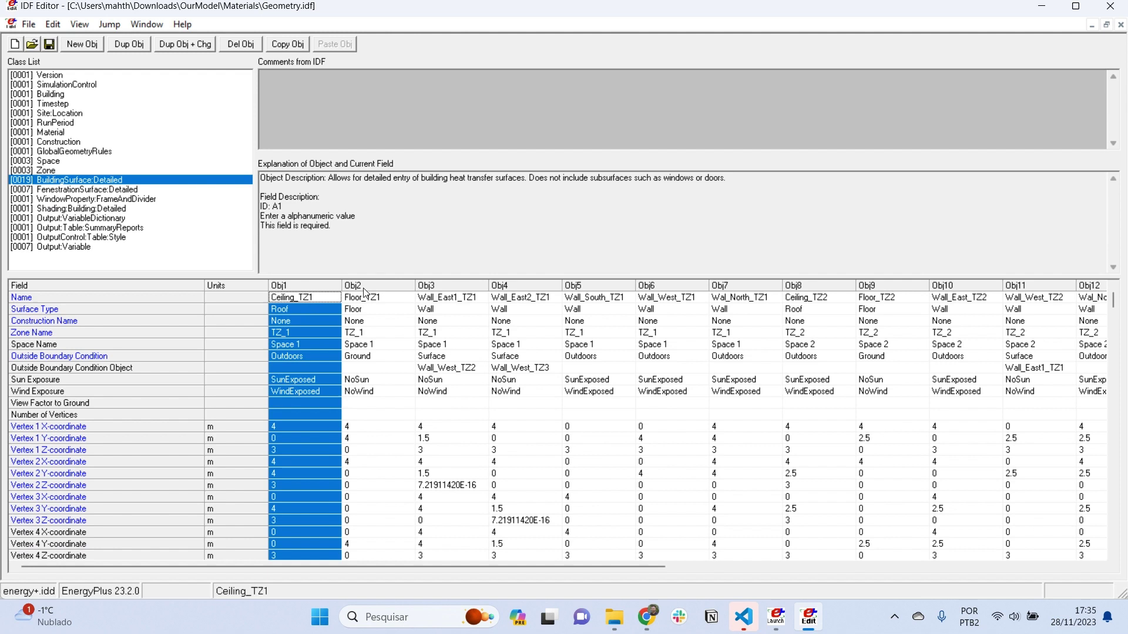
{"action": "left_click", "coordinate": [358, 287]}
{"action": "left_click_drag", "start_coordinate": [449, 286], "coordinate": [664, 302]}
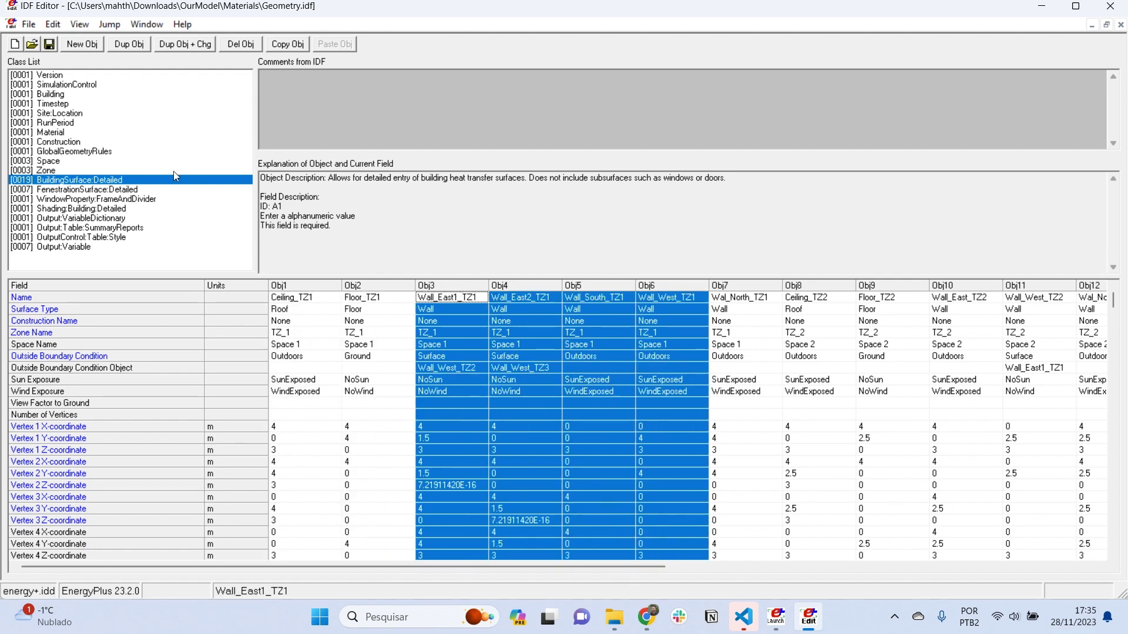
- Compare the three Zone objects TZ_1, TZ_2 and TZ_3
{"action": "left_click", "coordinate": [64, 170]}
{"action": "mouse_move", "coordinate": [299, 288]}
{"action": "left_mouse_down"}
{"action": "mouse_move", "coordinate": [481, 266]}
{"action": "mouse_move", "coordinate": [300, 295]}
{"action": "left_mouse_up"}
{"action": "left_click", "coordinate": [375, 295]}
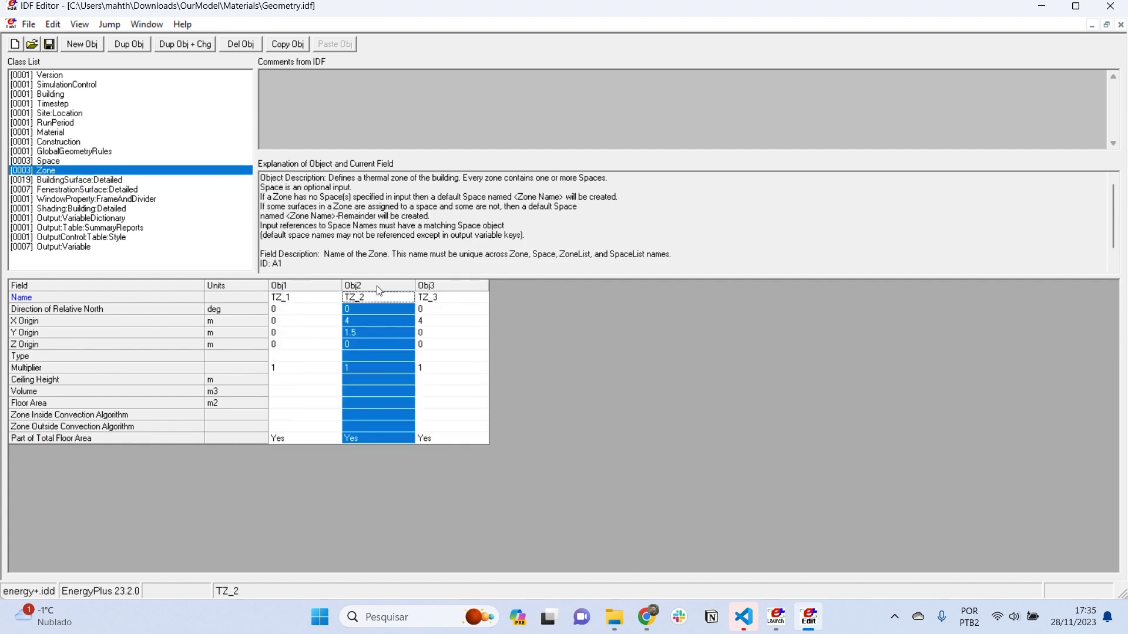
{"action": "left_click", "coordinate": [418, 290]}
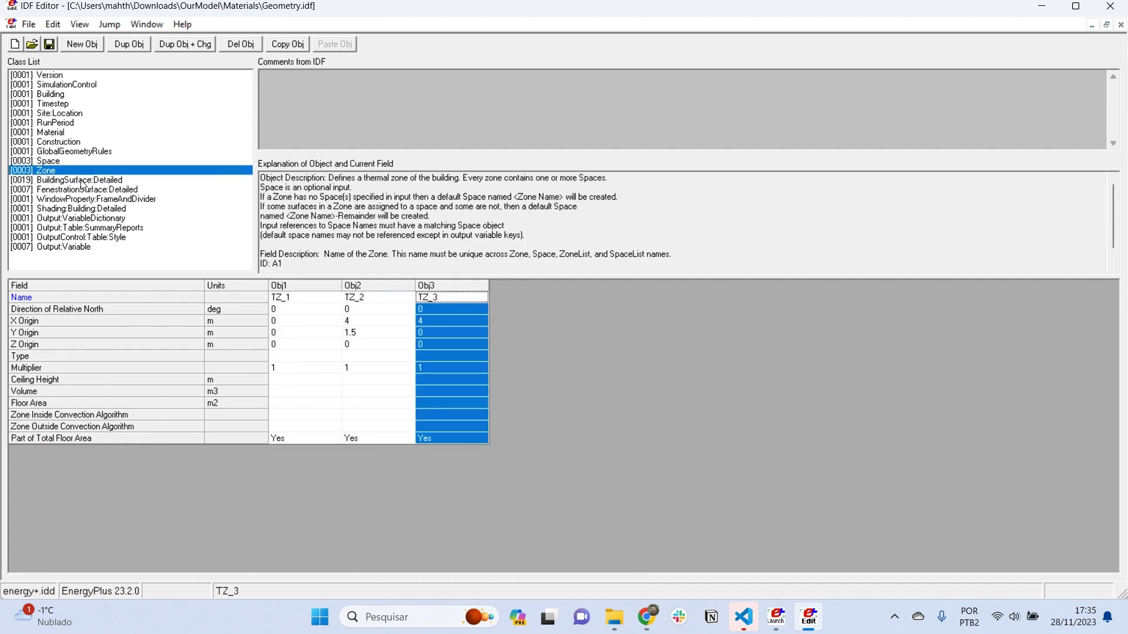
- Add a new Material object named Material_1 and bring up its Roughness choices
{"action": "left_click", "coordinate": [74, 134]}
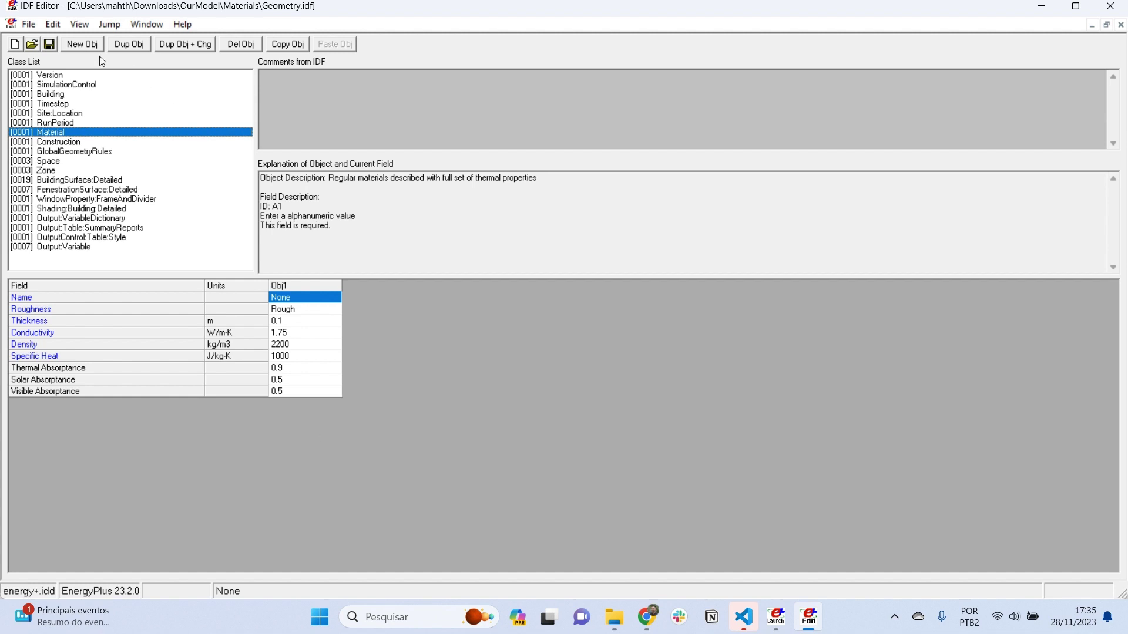
{"action": "left_click", "coordinate": [82, 44]}
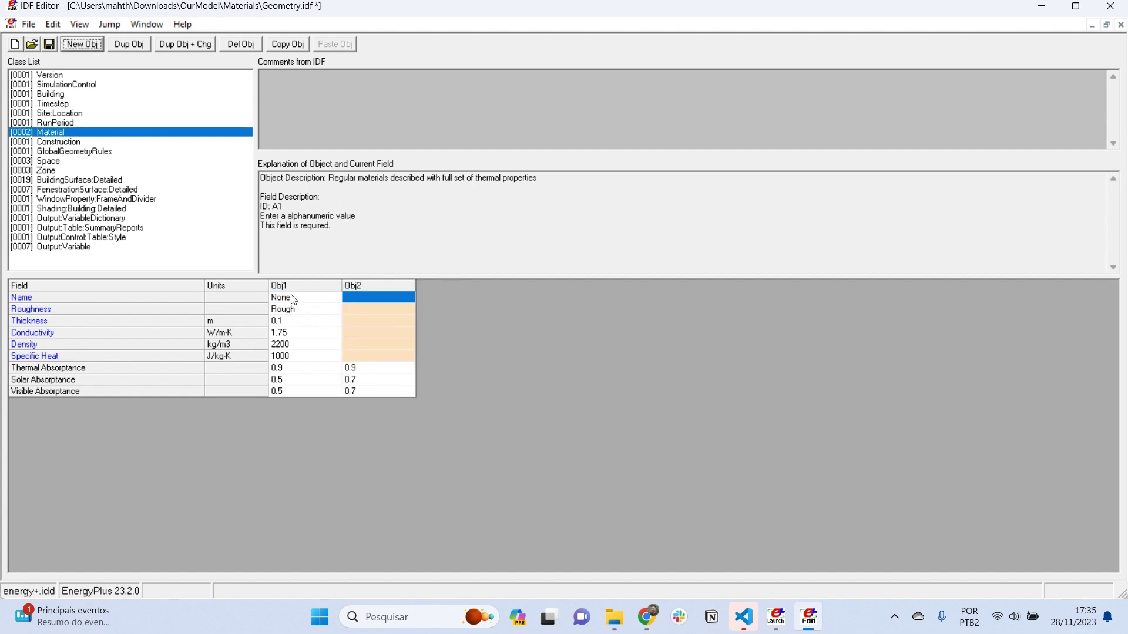
{"action": "left_click", "coordinate": [362, 319]}
{"action": "left_click", "coordinate": [363, 308]}
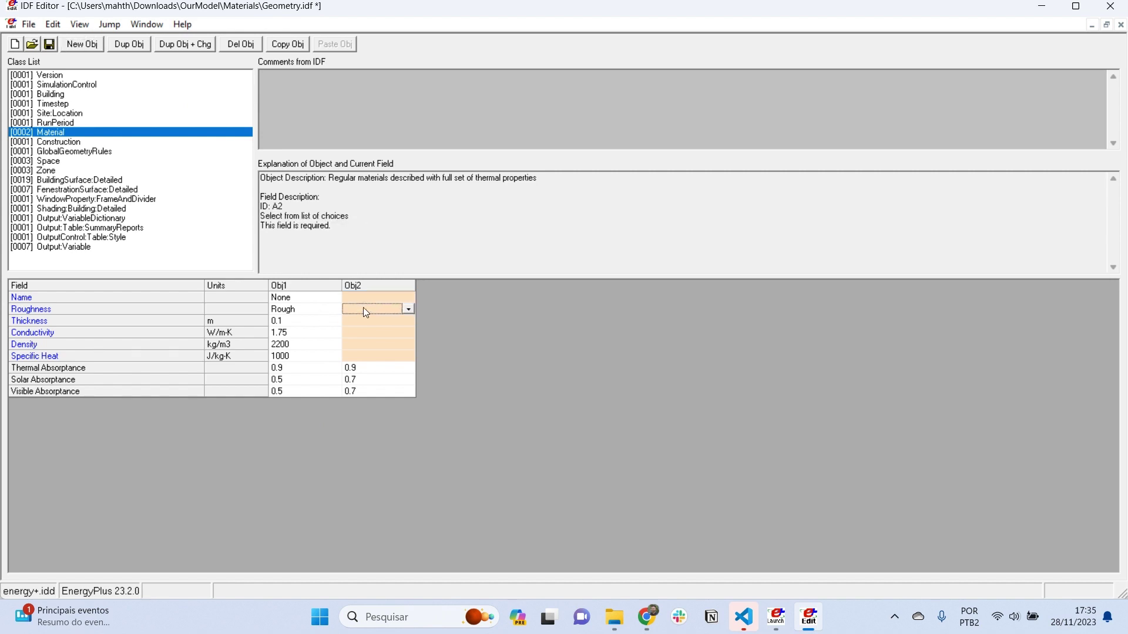
{"action": "left_click", "coordinate": [371, 298]}
{"action": "left_click", "coordinate": [370, 296]}
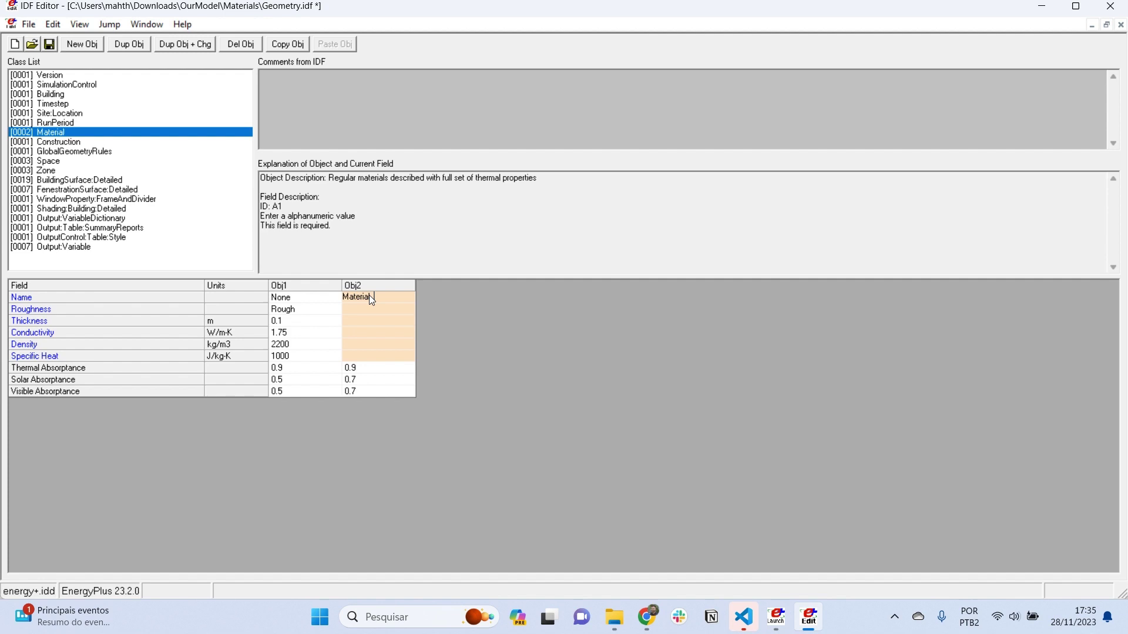
{"action": "type", "text": "Material_1"}
{"action": "key", "text": "Return"}
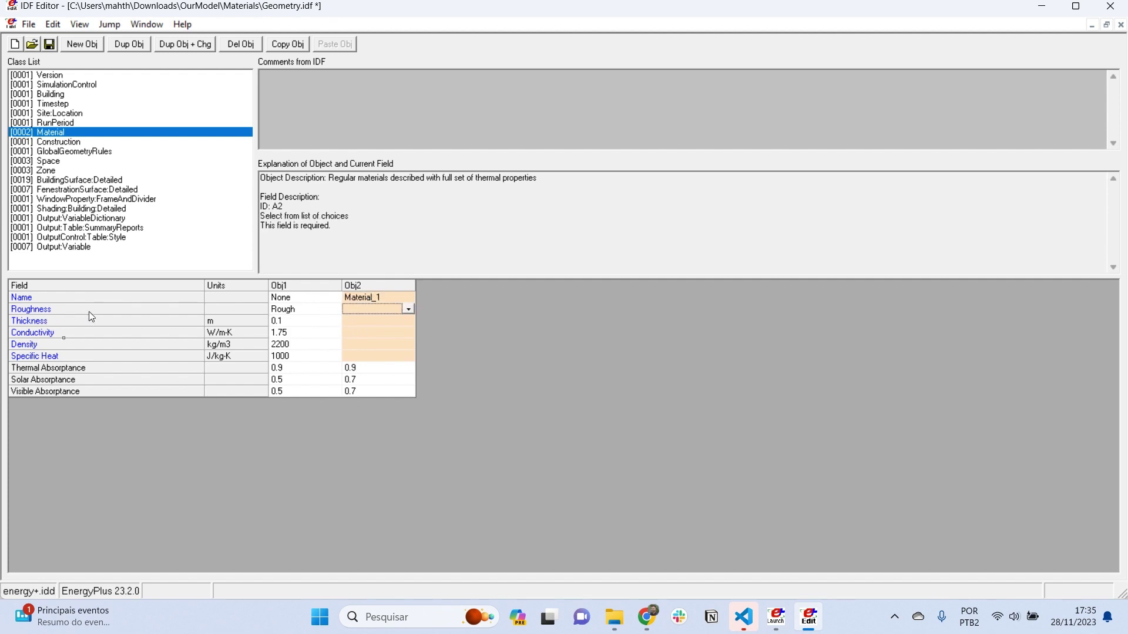
{"action": "left_click", "coordinate": [408, 309]}
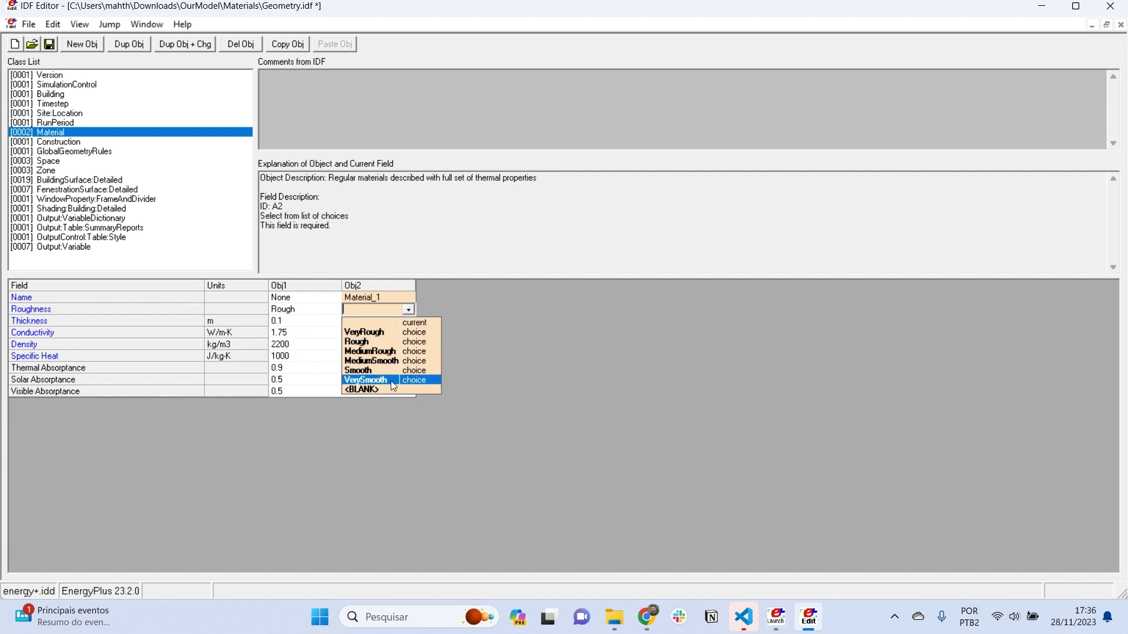
- Set Material_1's roughness to Rough and its thickness to 0.1 m
{"action": "left_click", "coordinate": [381, 343]}
{"action": "left_click", "coordinate": [369, 325]}
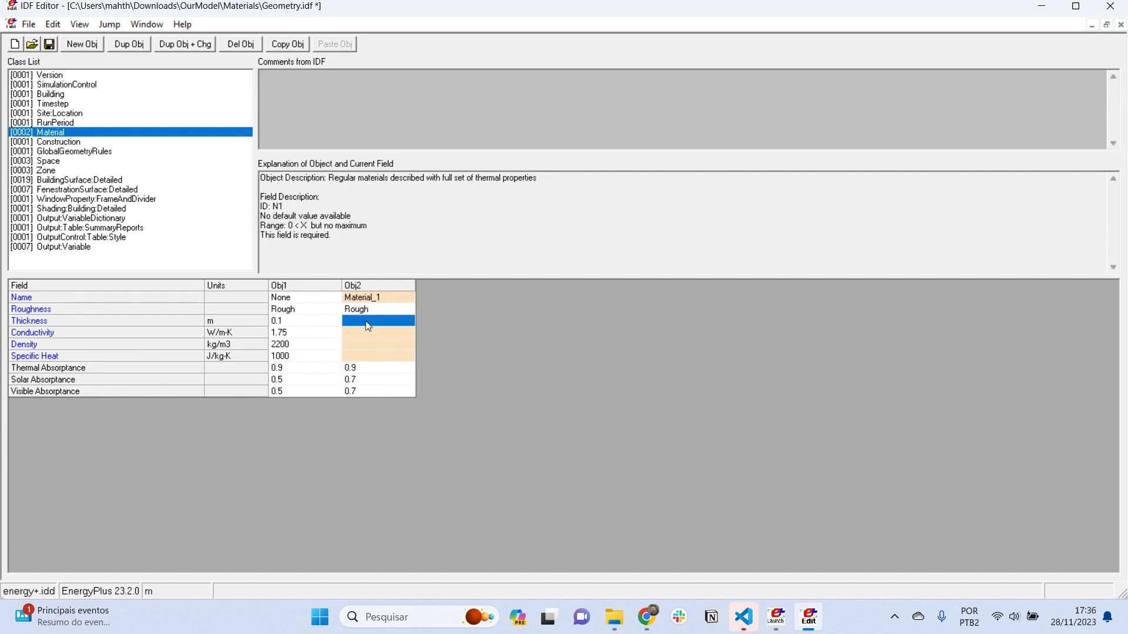
{"action": "left_click", "coordinate": [388, 318]}
{"action": "left_click", "coordinate": [365, 312]}
{"action": "key", "text": "Down"}
{"action": "type", "text": "0.1"}
{"action": "key", "text": "Return"}
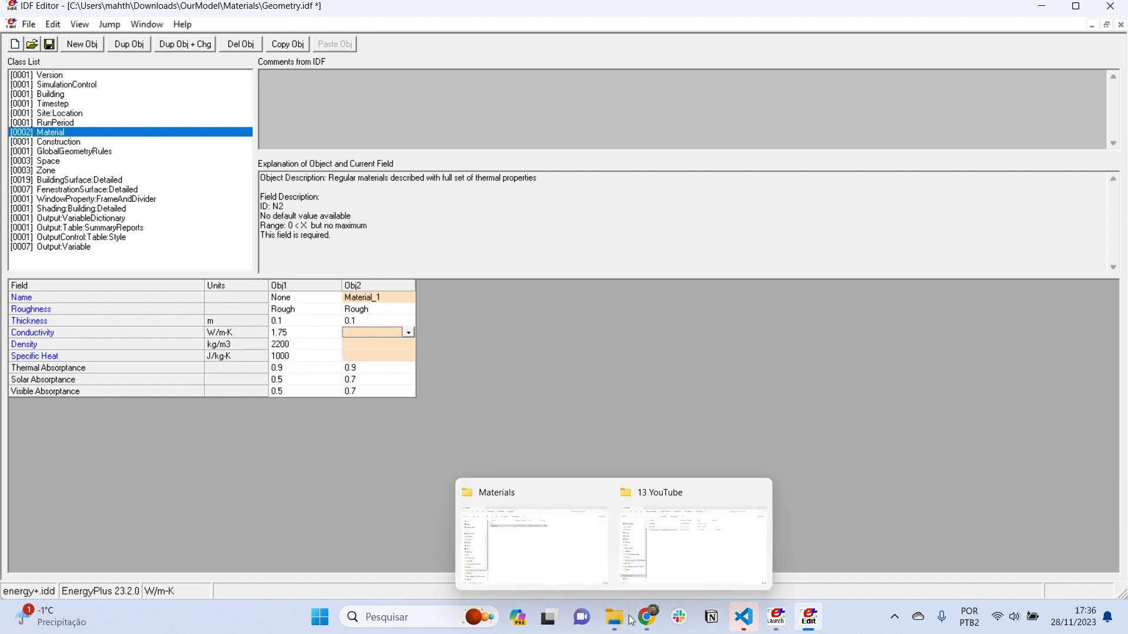
- Give Material_1 conductivity 1.75, density 2200 and specific heat 1000, keeping thermal absorptance 0.9
{"action": "mouse_move", "coordinate": [638, 627]}
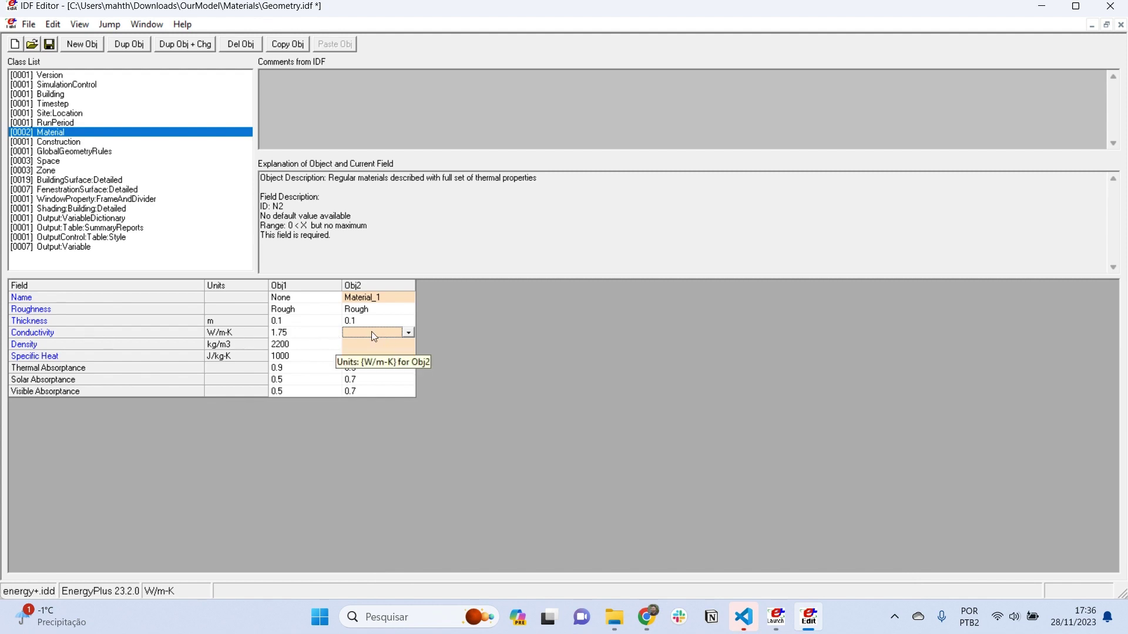
{"action": "type", "text": "1.75"}
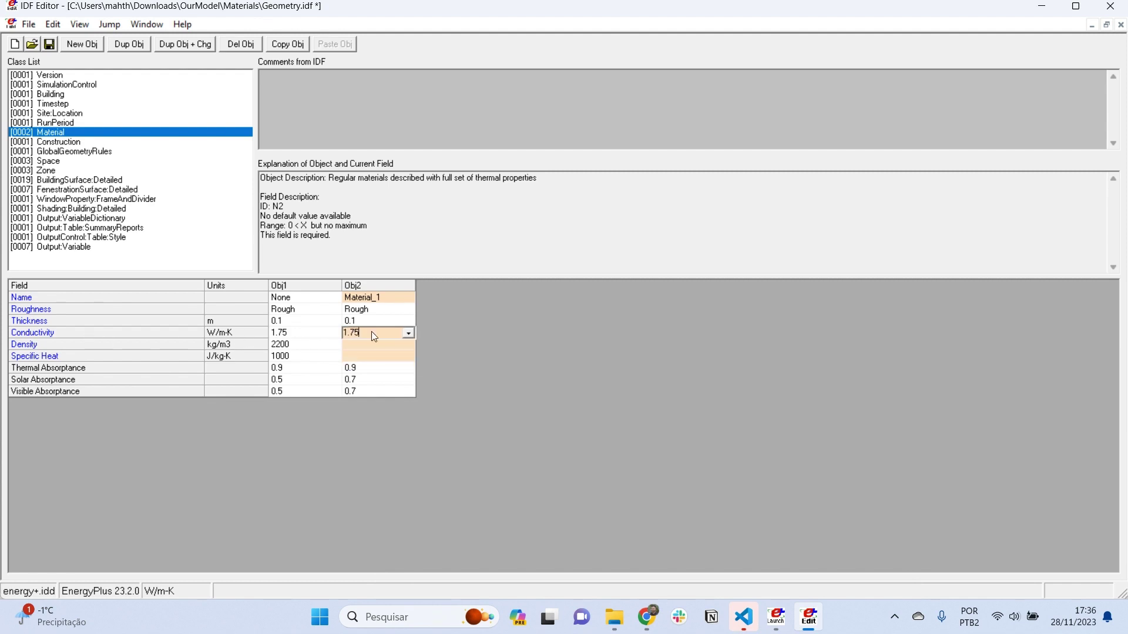
{"action": "key", "text": "Return"}
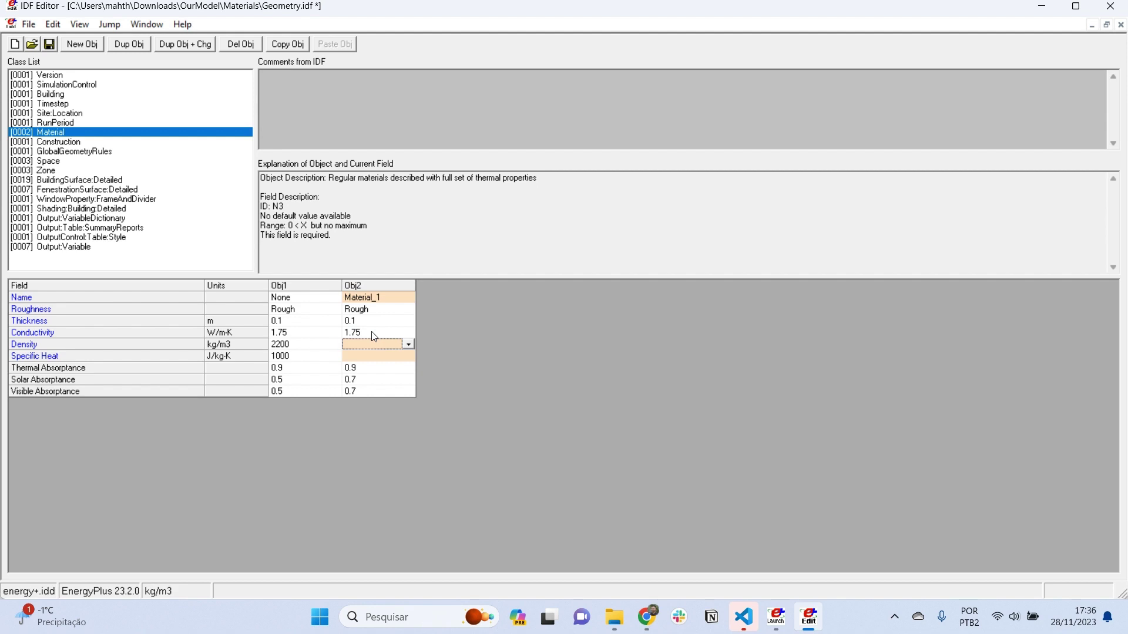
{"action": "type", "text": "2200"}
{"action": "key", "text": "Return"}
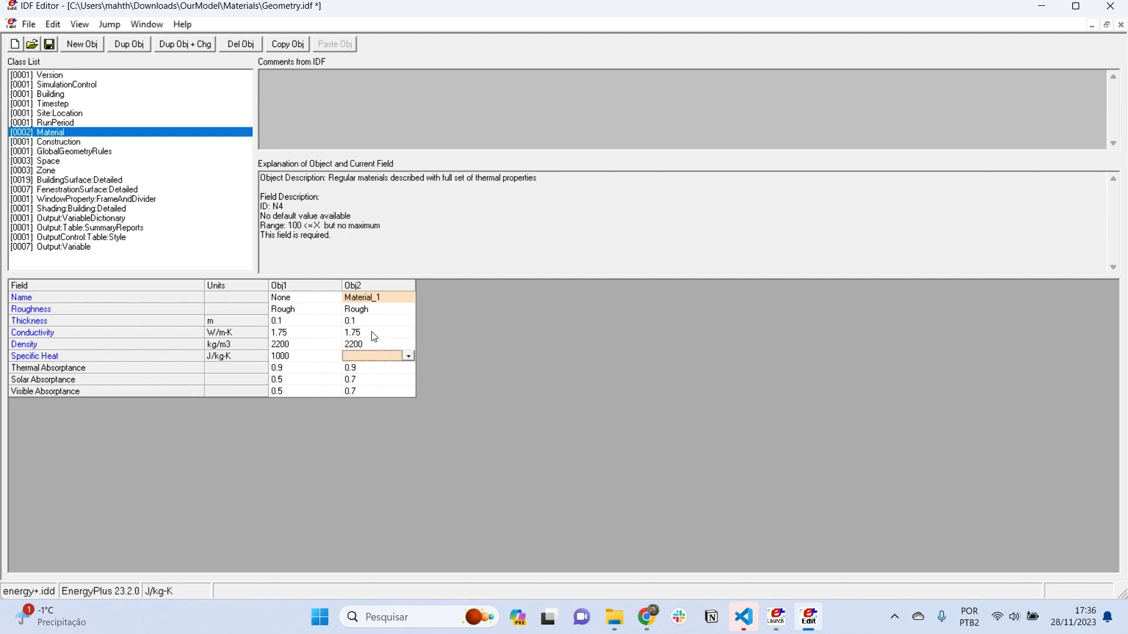
{"action": "type", "text": "1000"}
{"action": "key", "text": "Return"}
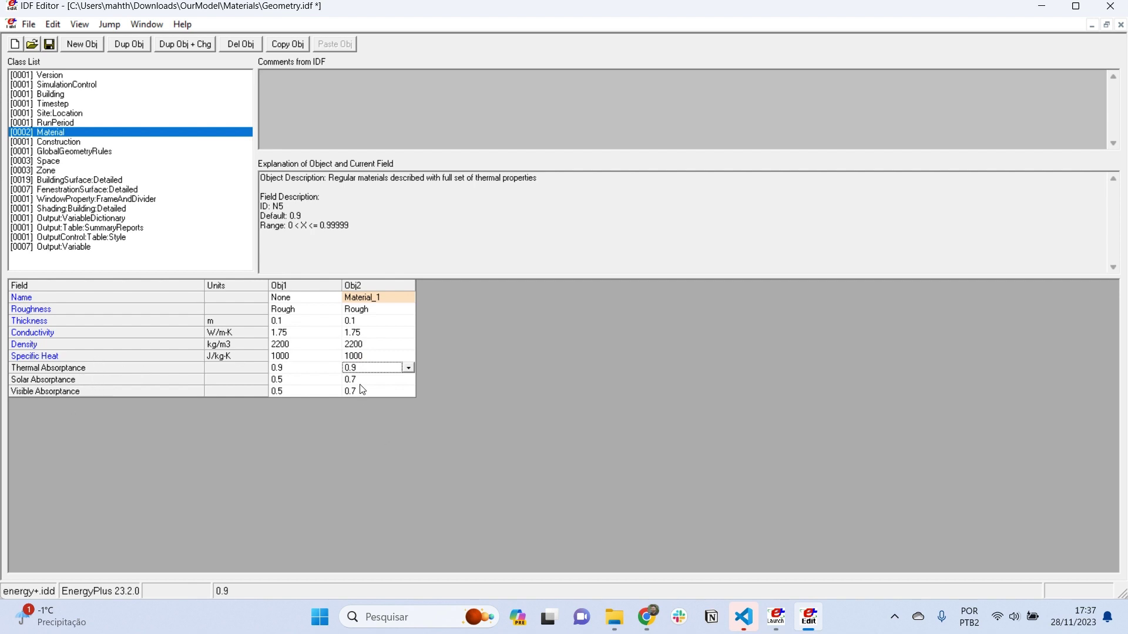
{"action": "key", "text": "alt+Down"}
{"action": "left_click", "coordinate": [366, 367]}
- Rename Material_1 to Concrete and delete the unnamed default Material object
{"action": "left_click", "coordinate": [382, 300]}
{"action": "left_click", "coordinate": [386, 309]}
{"action": "double_click", "coordinate": [393, 300]}
{"action": "left_click_drag", "start_coordinate": [393, 300], "coordinate": [290, 303]}
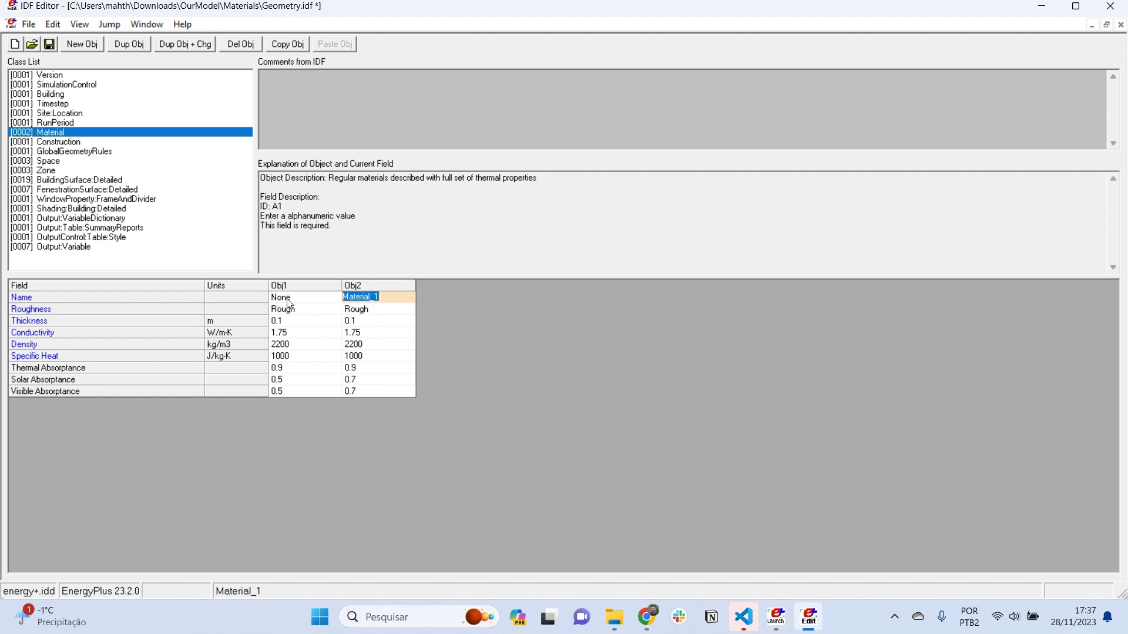
{"action": "type", "text": "Concrete"}
{"action": "key", "text": "Return"}
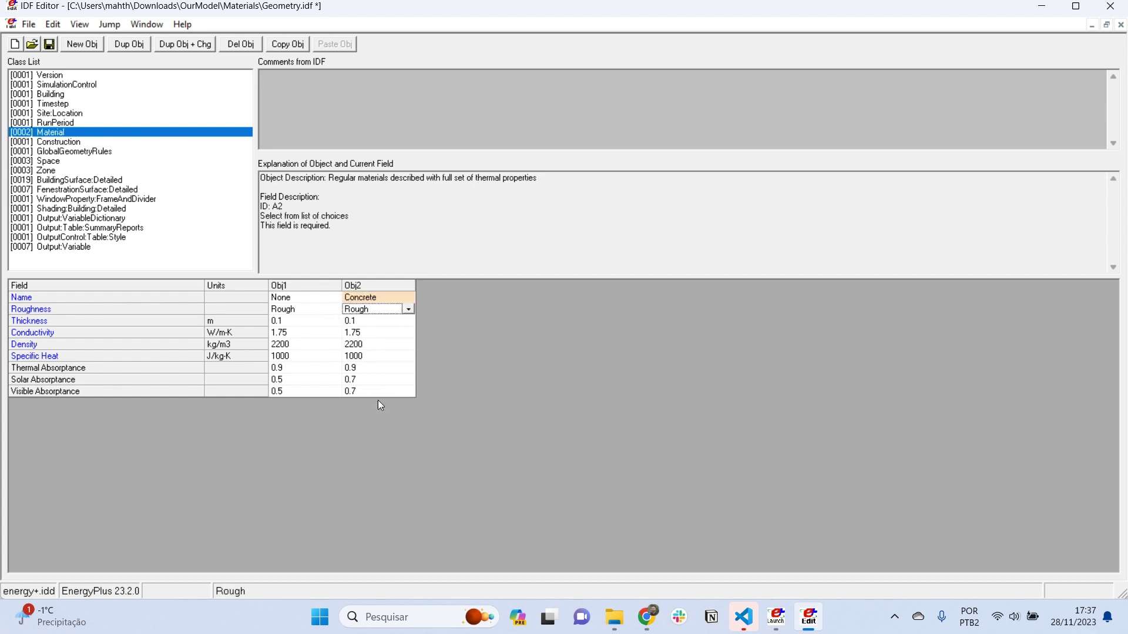
{"action": "left_click", "coordinate": [305, 298]}
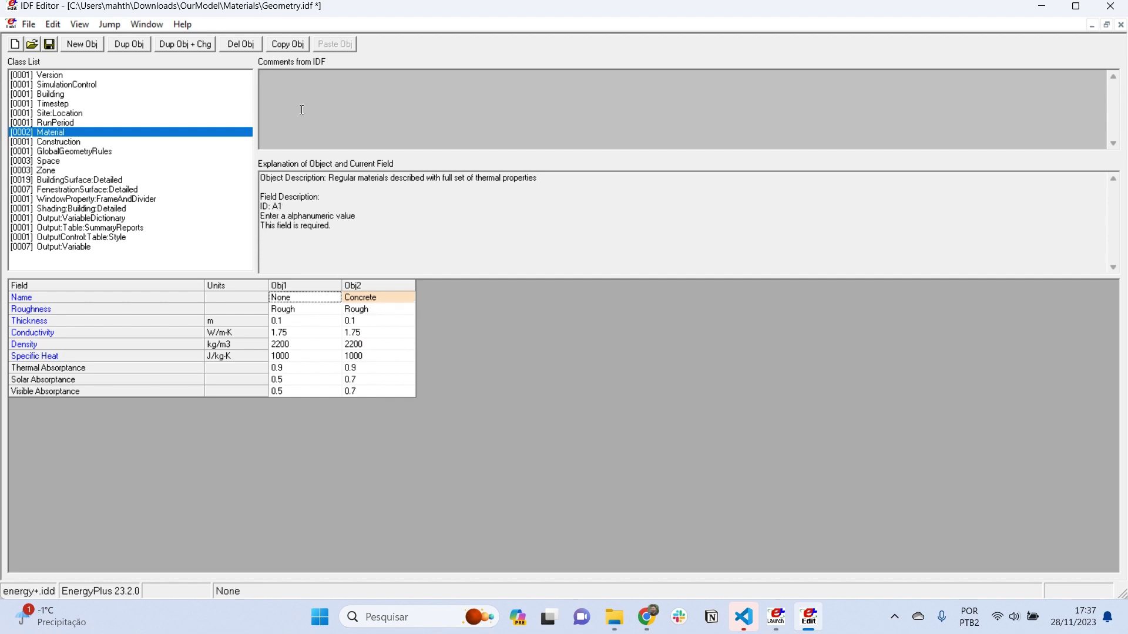
{"action": "left_click", "coordinate": [238, 46]}
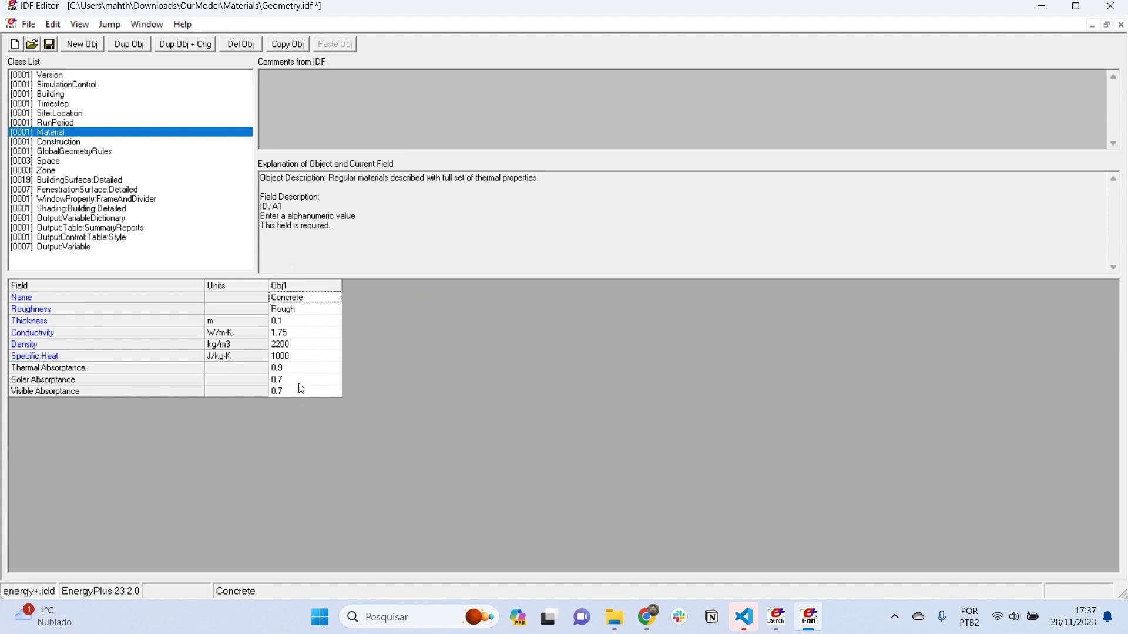
- In the Construction class, name the object Floor and set its outside layer to Concrete
{"action": "left_click", "coordinate": [62, 144]}
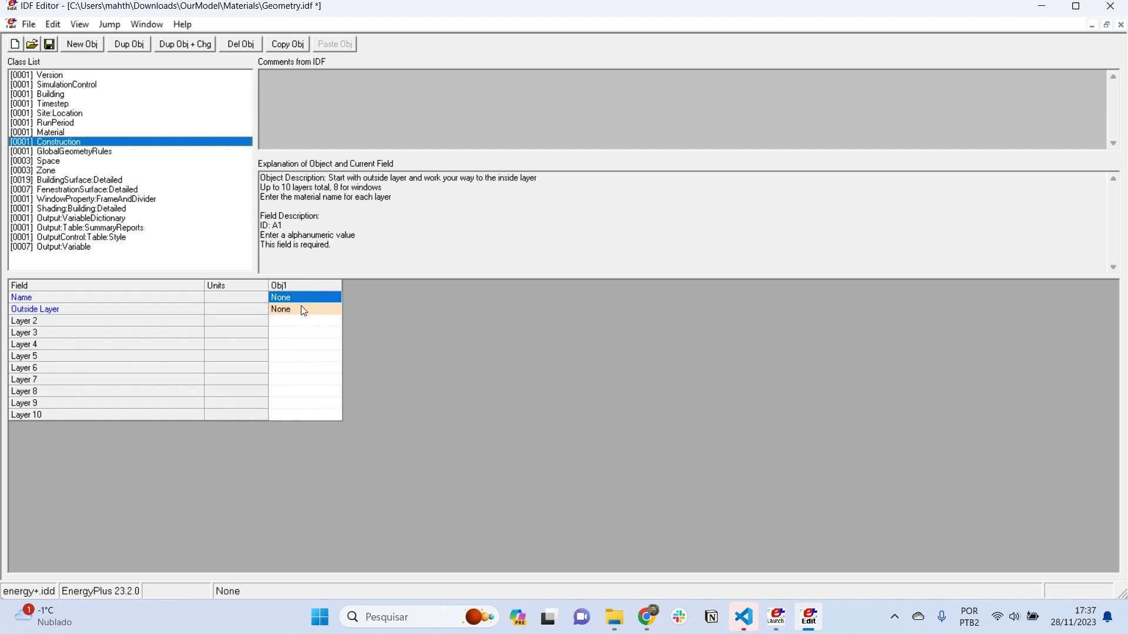
{"action": "left_click", "coordinate": [317, 299]}
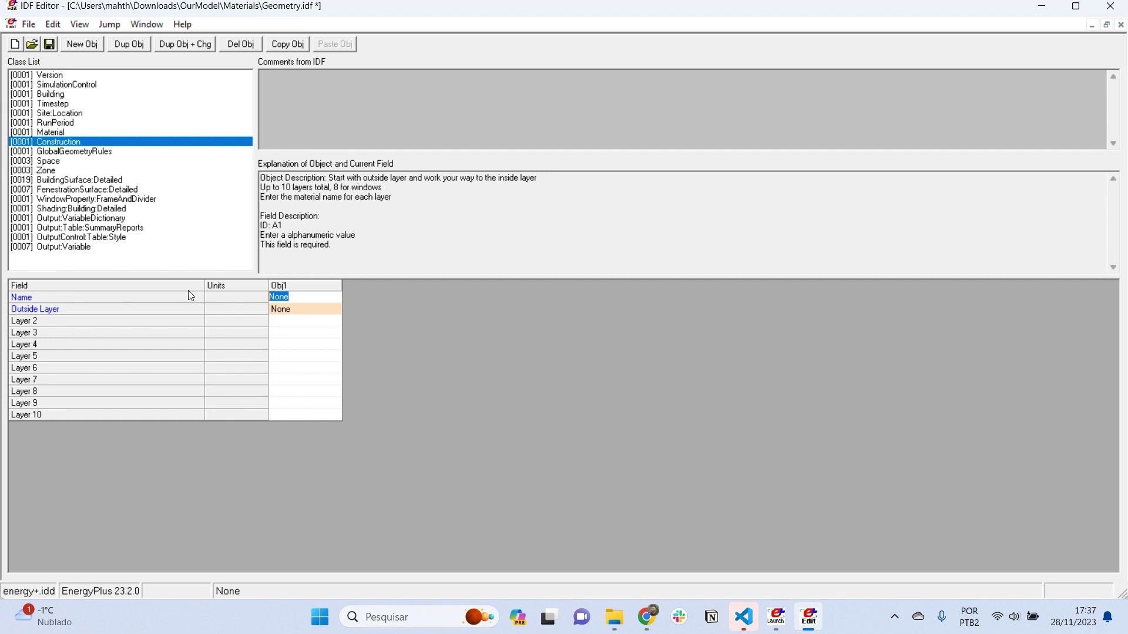
{"action": "type", "text": "Floor"}
{"action": "key", "text": "Return"}
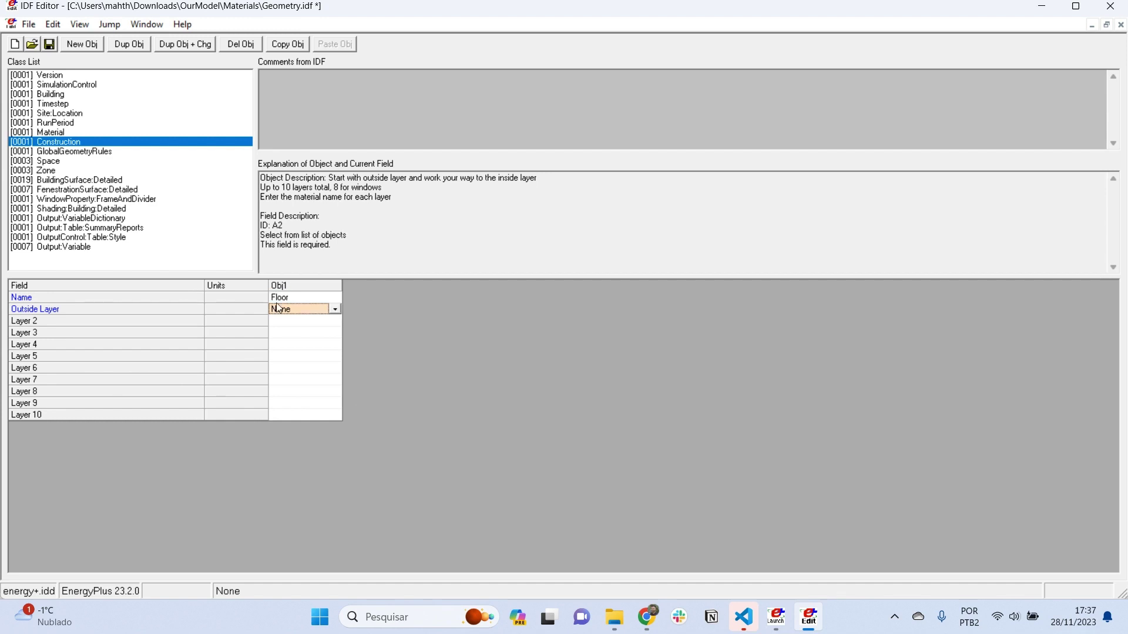
{"action": "left_click", "coordinate": [336, 311]}
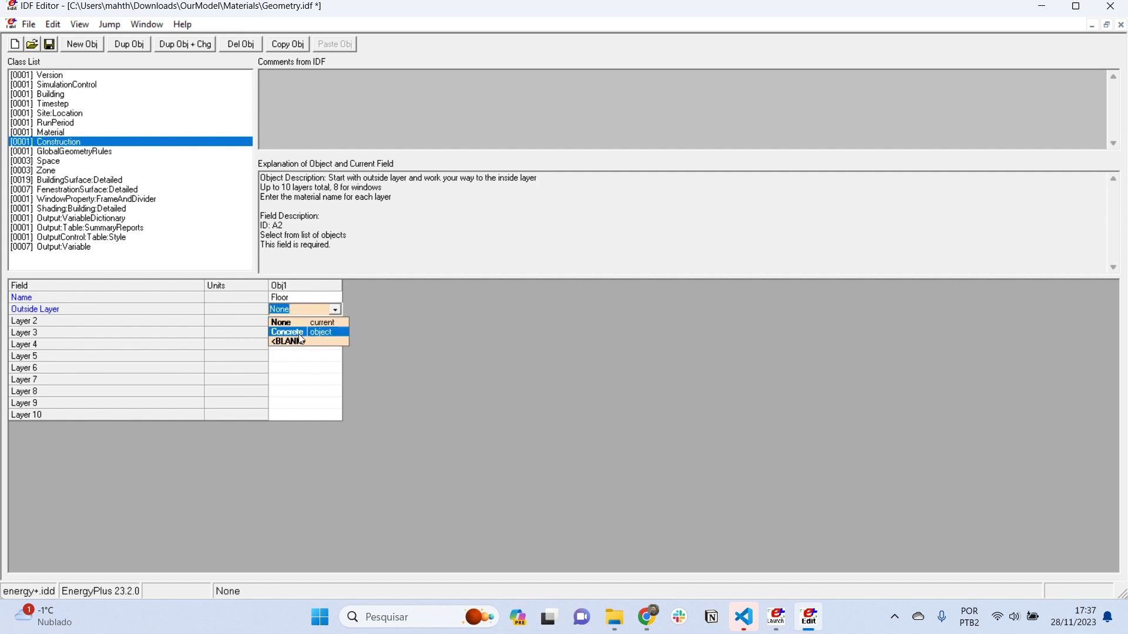
{"action": "left_click", "coordinate": [299, 333]}
{"action": "key", "text": "Return"}
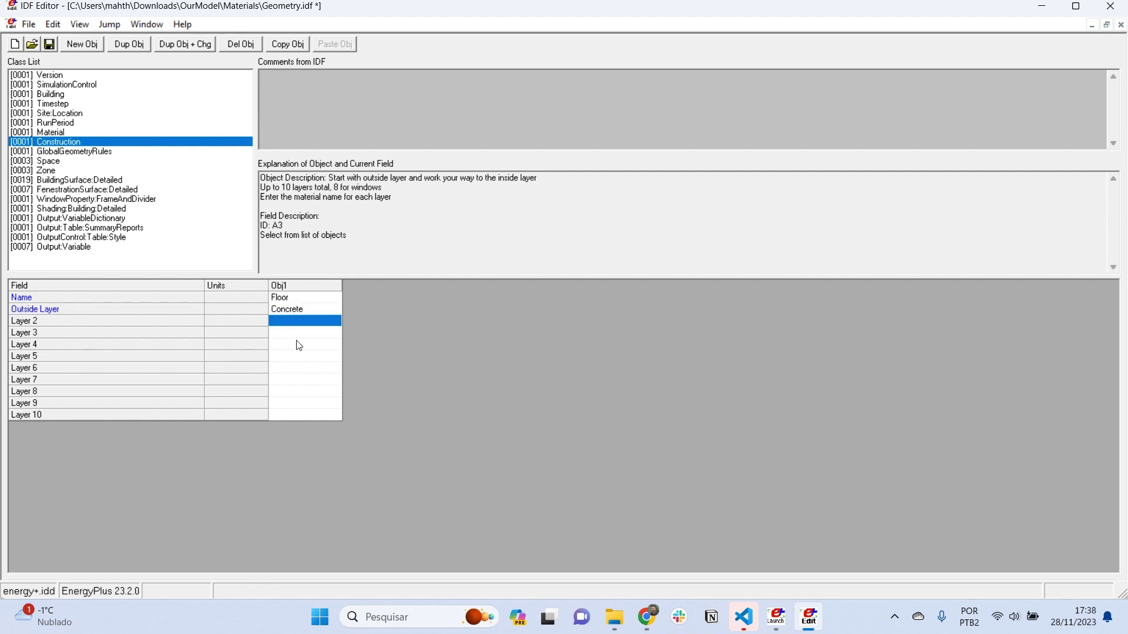
{"action": "left_click", "coordinate": [301, 321]}
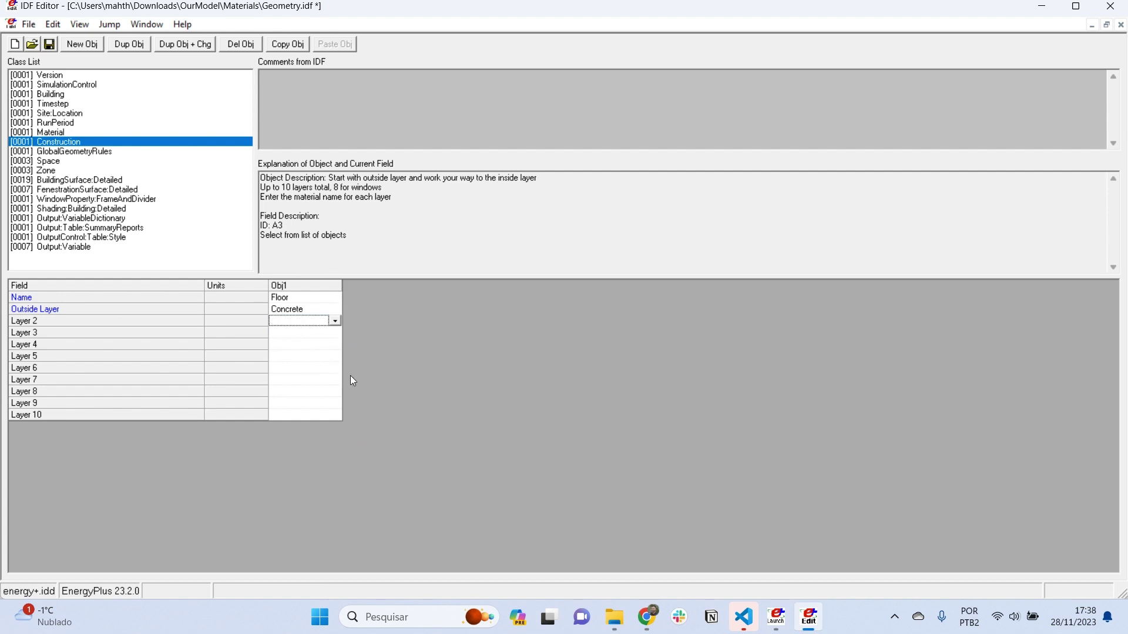
{"action": "left_click", "coordinate": [296, 314]}
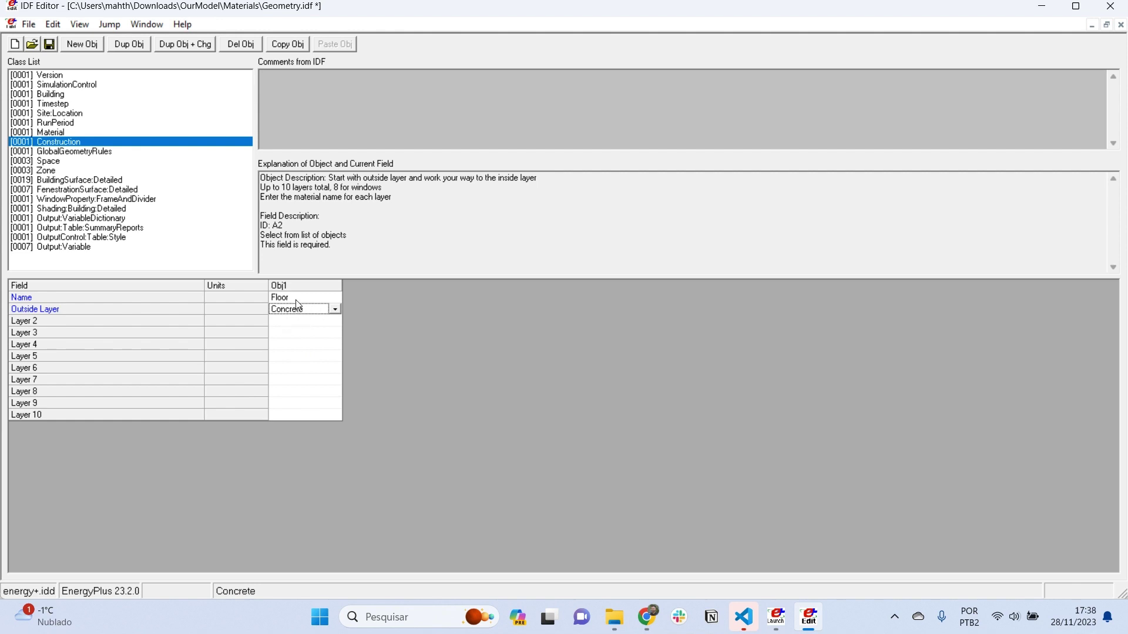
{"action": "left_click", "coordinate": [287, 284]}
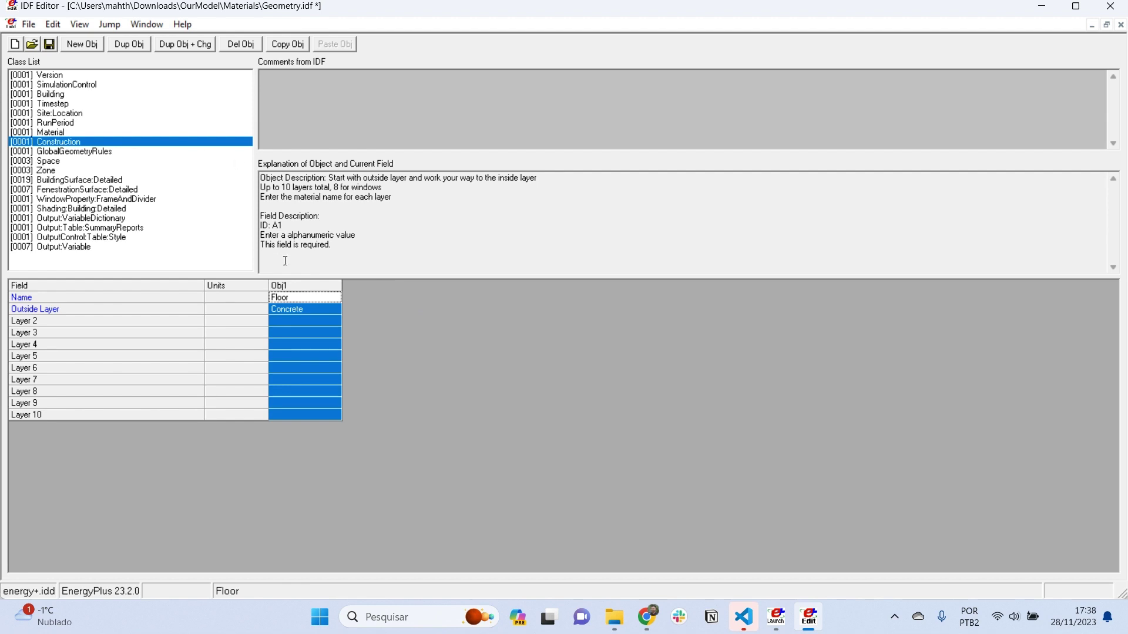
- Set the Floor_TZ1 surface's construction name to Floor, then switch to the Construction class
{"action": "left_click", "coordinate": [58, 181]}
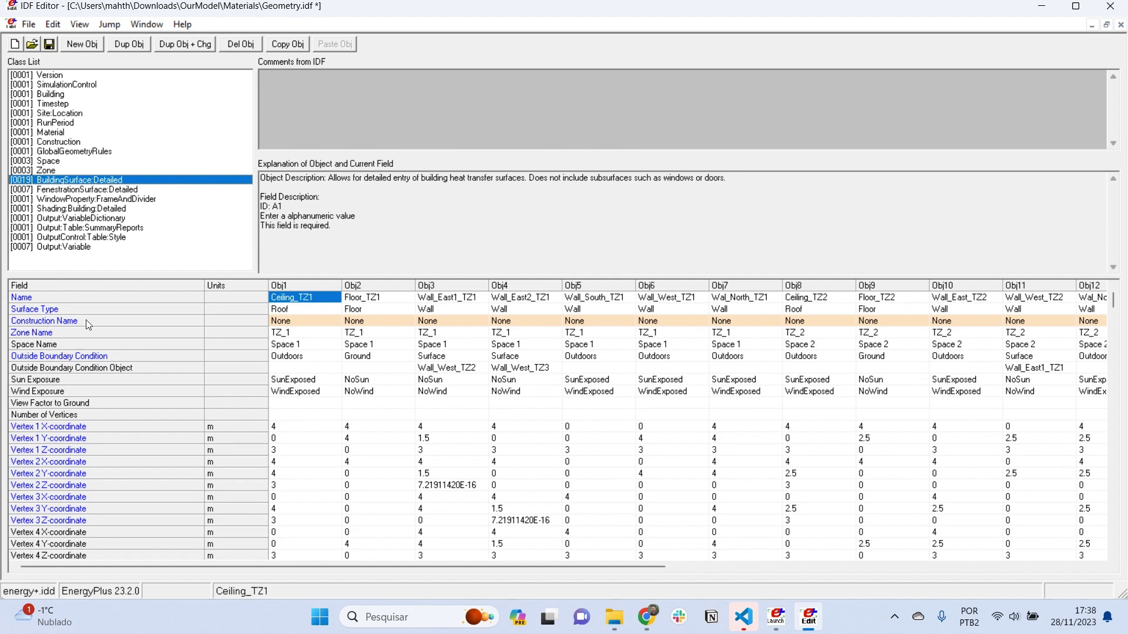
{"action": "left_click", "coordinate": [371, 297]}
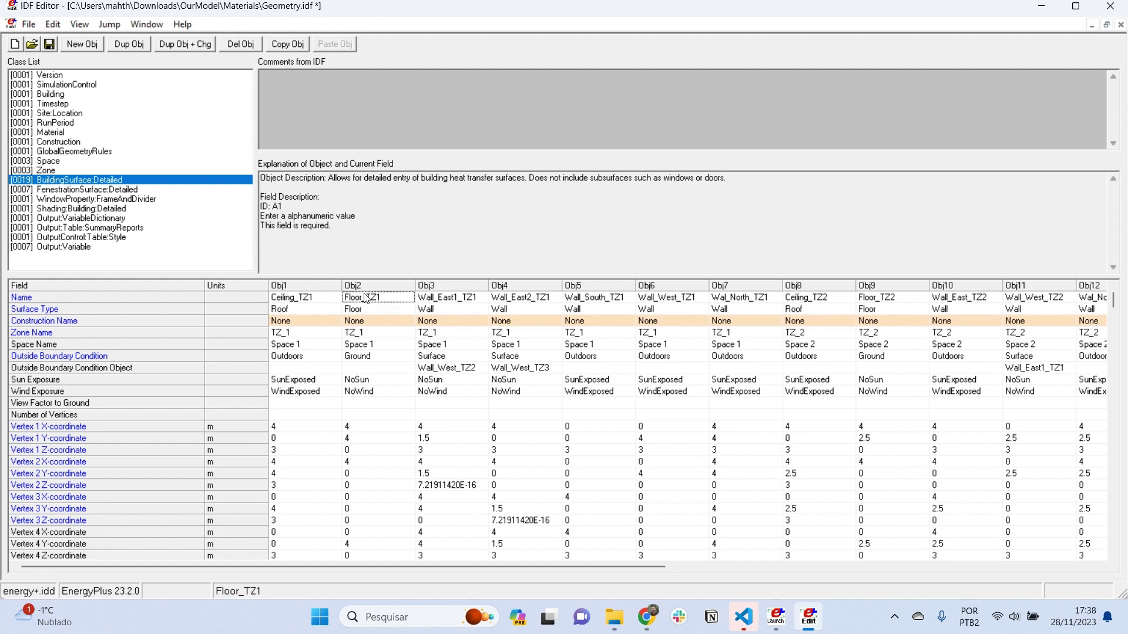
{"action": "left_click", "coordinate": [365, 287]}
{"action": "left_click", "coordinate": [364, 321]}
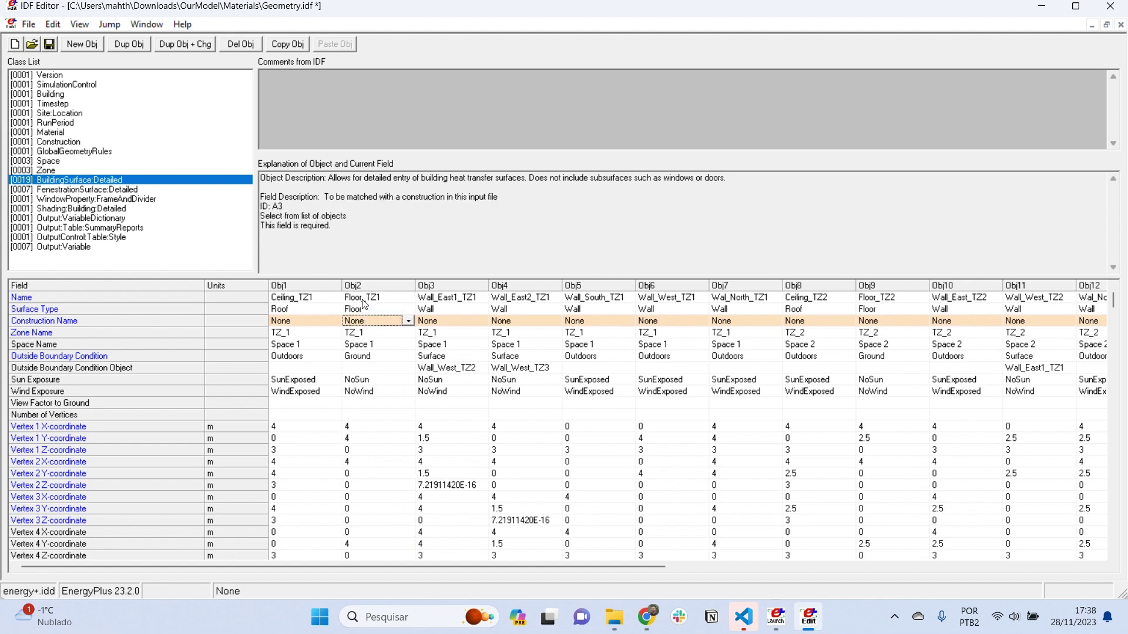
{"action": "left_click", "coordinate": [410, 318]}
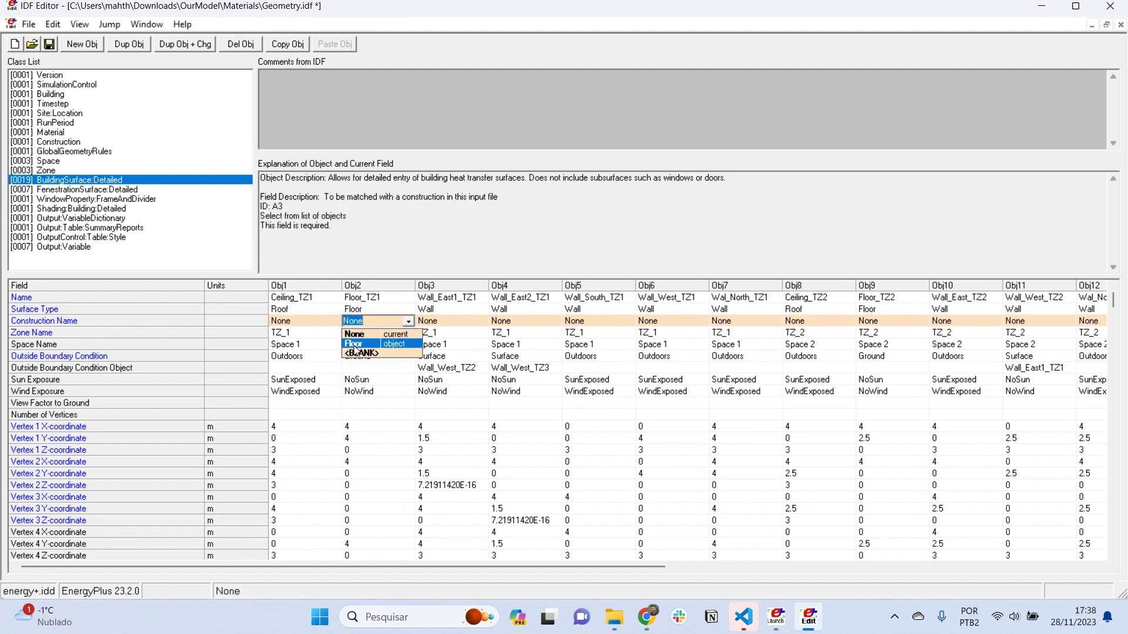
{"action": "left_click", "coordinate": [355, 345]}
{"action": "left_click", "coordinate": [363, 333]}
{"action": "left_click", "coordinate": [381, 321]}
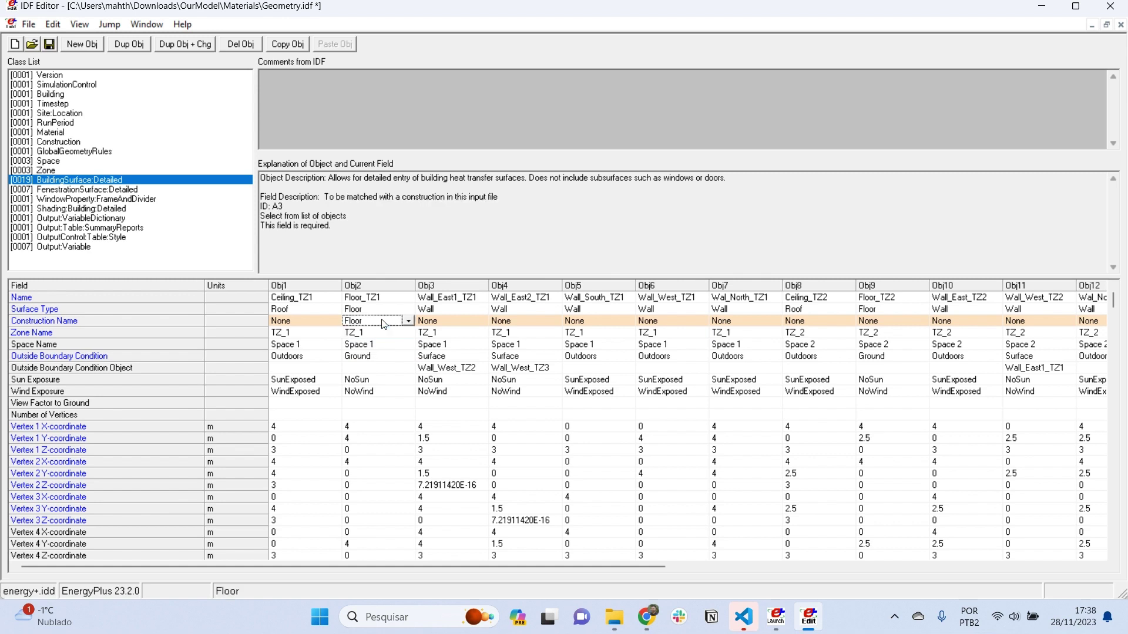
{"action": "left_click", "coordinate": [354, 285]}
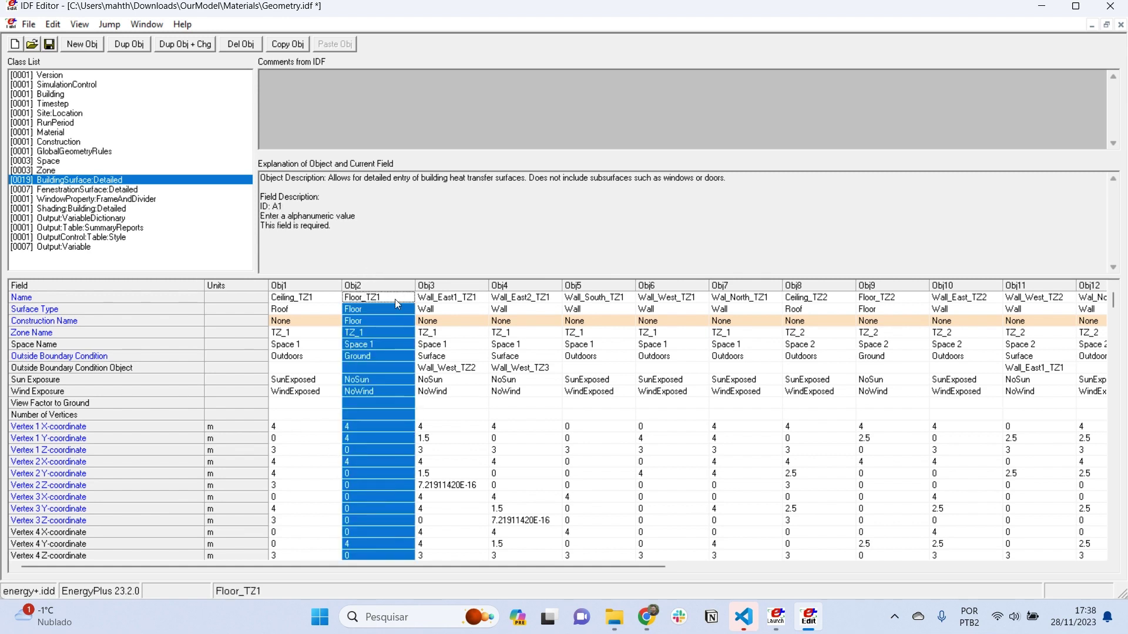
{"action": "scroll", "coordinate": [379, 368], "scroll_direction": "down", "scroll_amount": 1}
{"action": "scroll", "coordinate": [361, 386], "scroll_direction": "up", "scroll_amount": 1}
{"action": "left_click", "coordinate": [365, 321]}
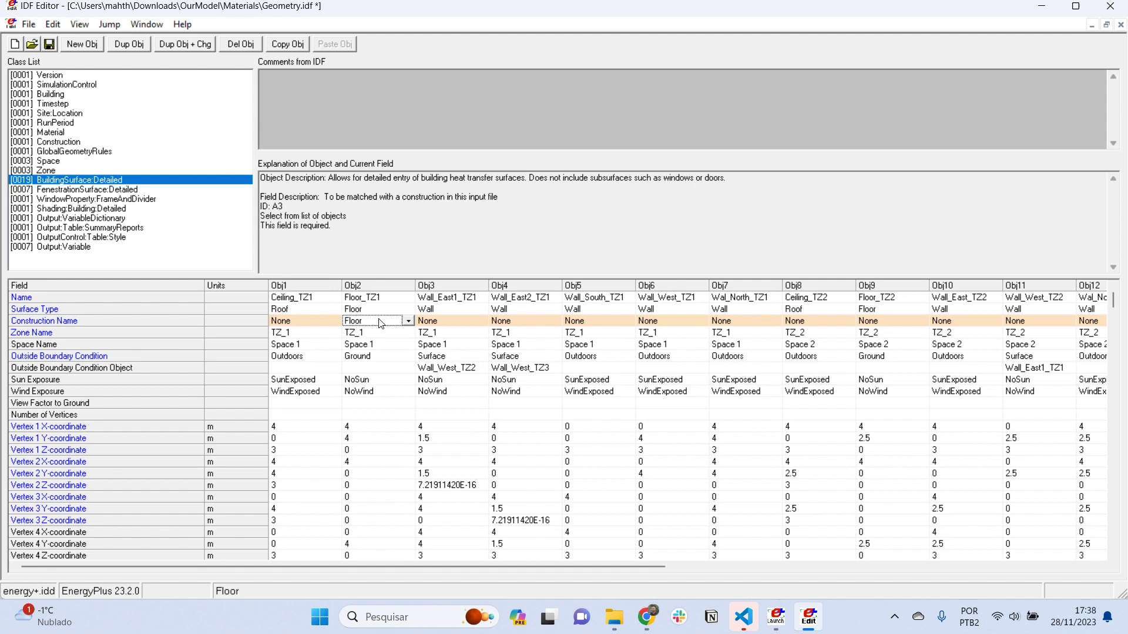
{"action": "left_click", "coordinate": [85, 142]}
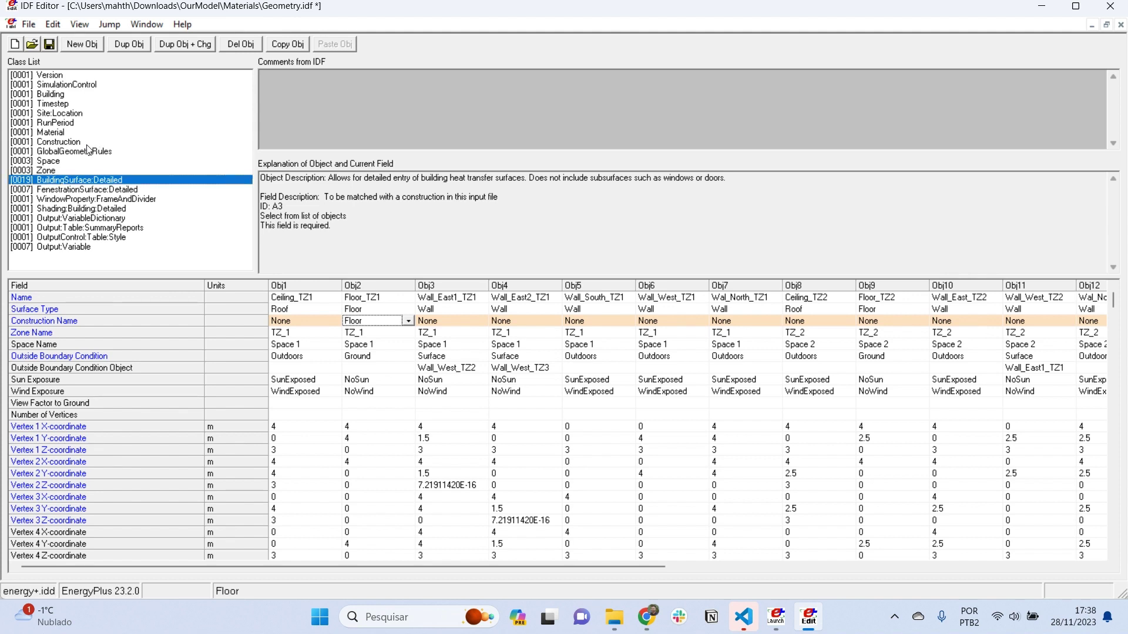
- Show all classes with Ctrl+L and select the empty Material:NoMass class
{"action": "left_click", "coordinate": [81, 133]}
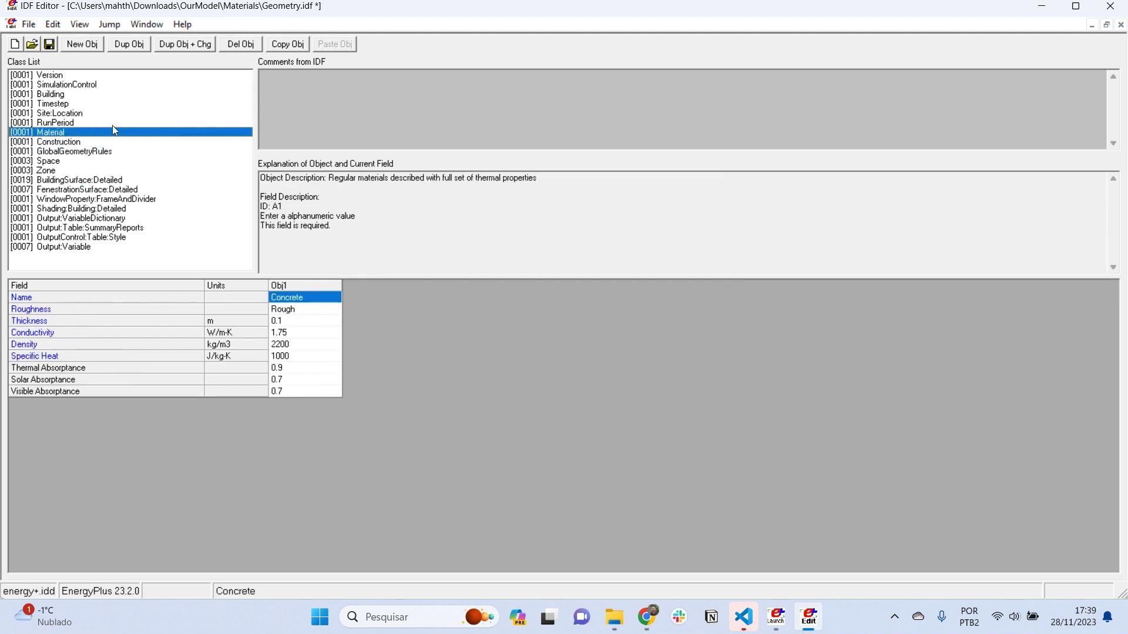
{"action": "key", "text": "ctrl+l"}
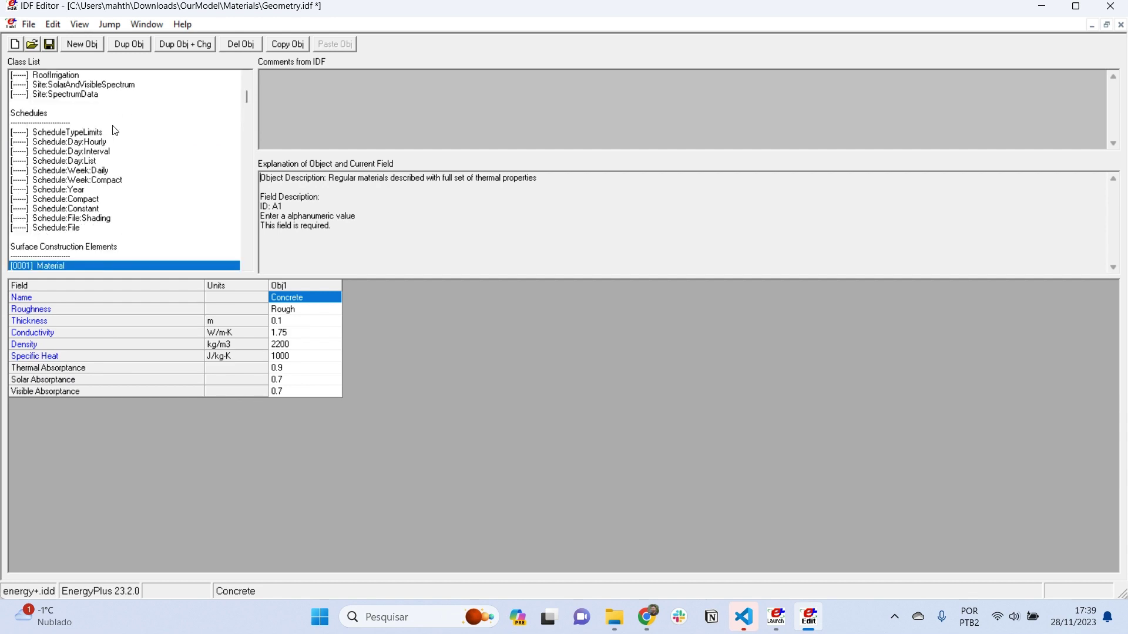
{"action": "scroll", "coordinate": [76, 174], "scroll_direction": "down", "scroll_amount": 4}
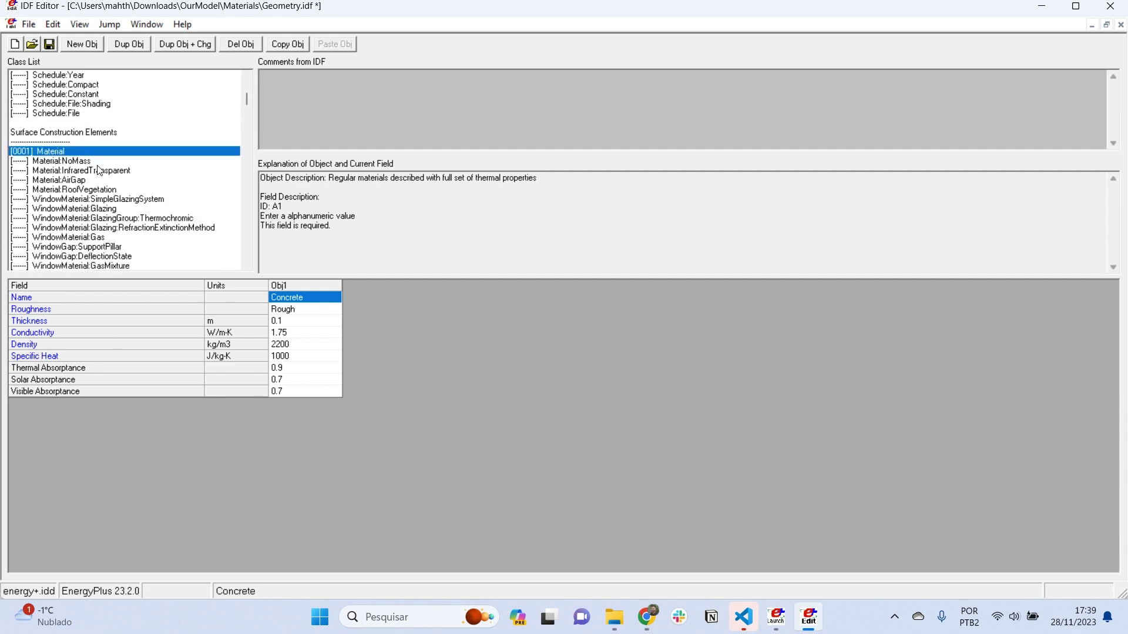
{"action": "left_click", "coordinate": [77, 162]}
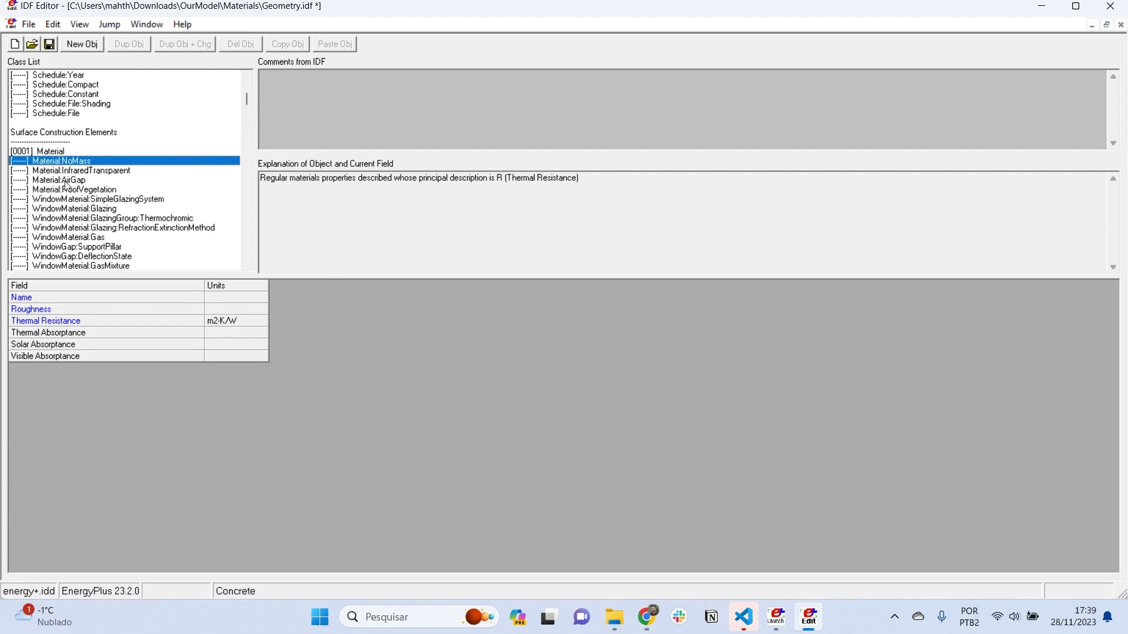
- Add a Material:NoMass object named Insulation with MediumSmooth roughness
{"action": "left_click", "coordinate": [82, 45]}
{"action": "type", "text": "Insulation"}
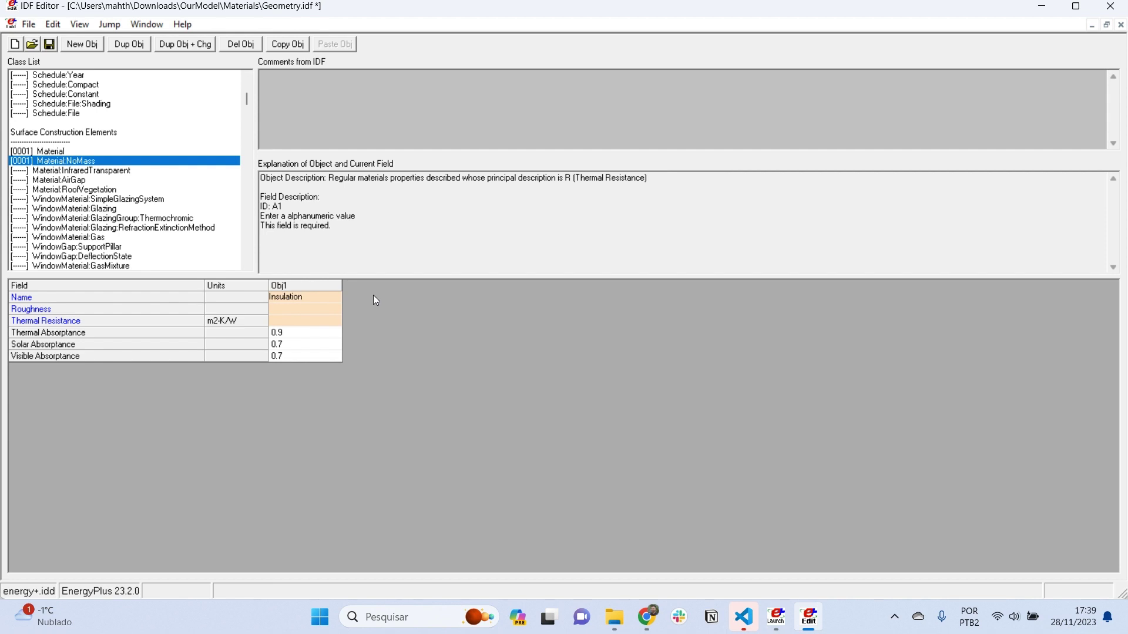
{"action": "key", "text": "Return"}
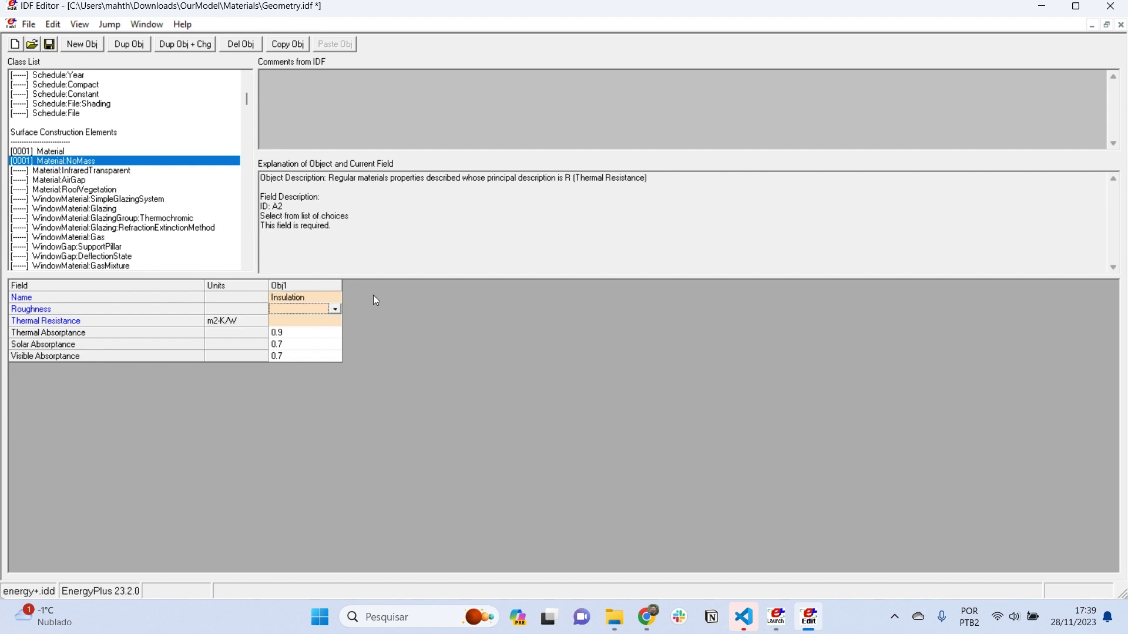
{"action": "left_click", "coordinate": [333, 309]}
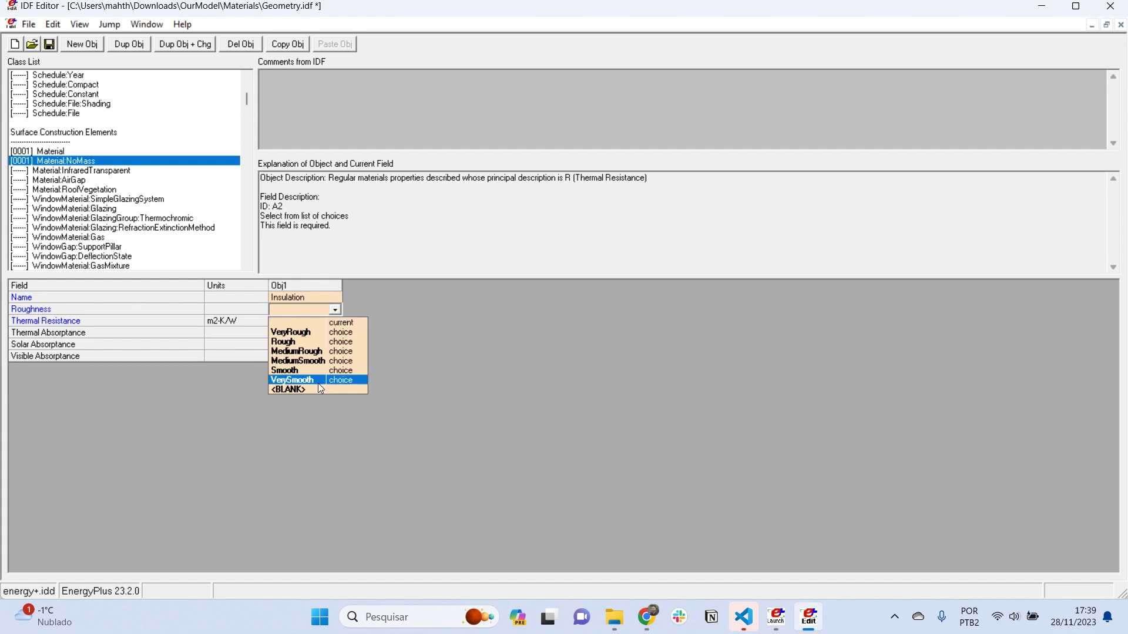
{"action": "left_click", "coordinate": [313, 360]}
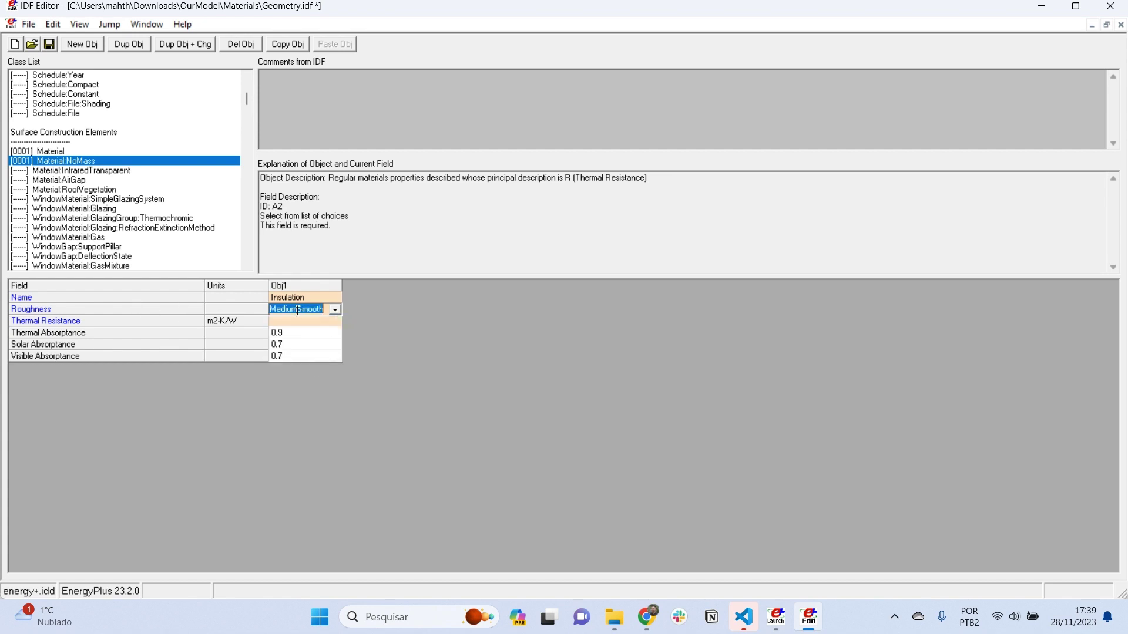
- Set Insulation's thermal resistance to 2 m2-K/W and list only used classes again
{"action": "left_click", "coordinate": [300, 321]}
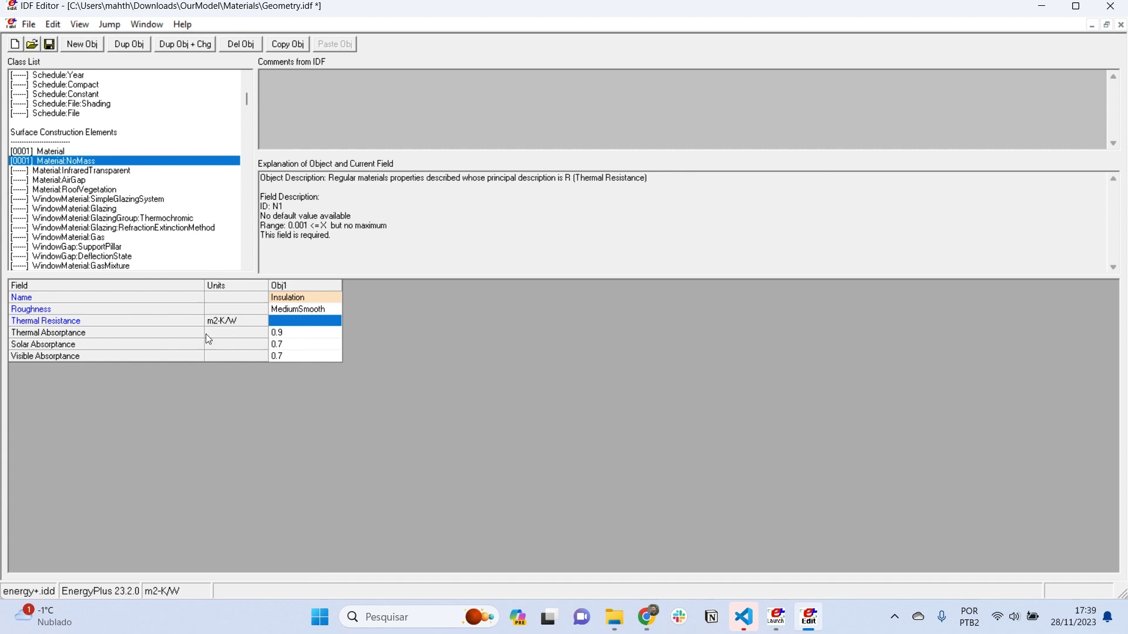
{"action": "left_click", "coordinate": [313, 322]}
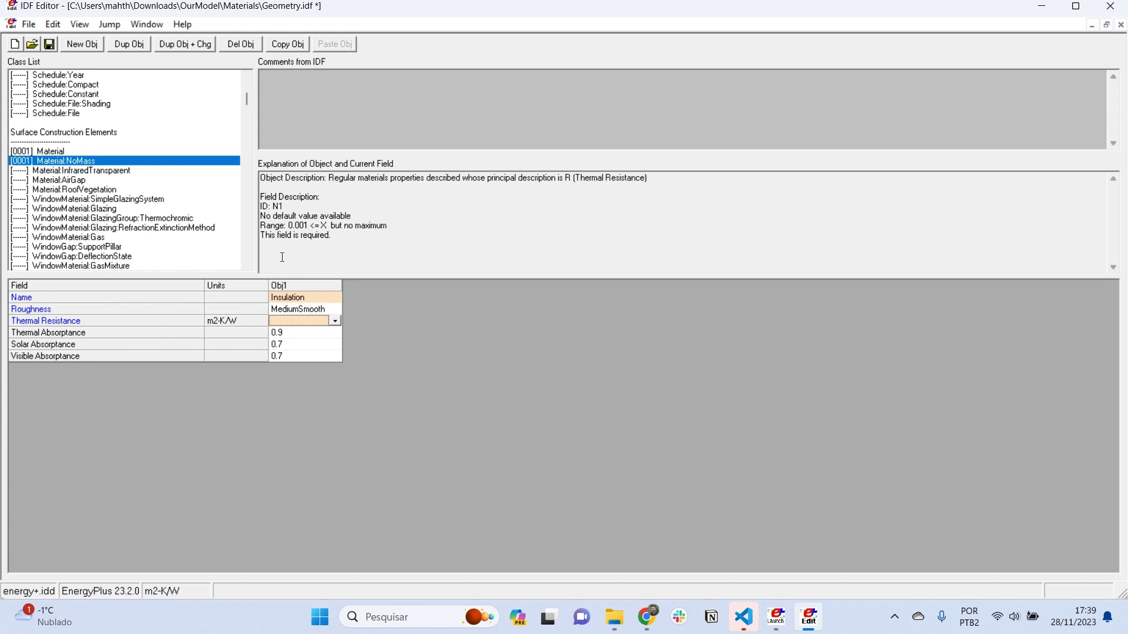
{"action": "left_click", "coordinate": [292, 323]}
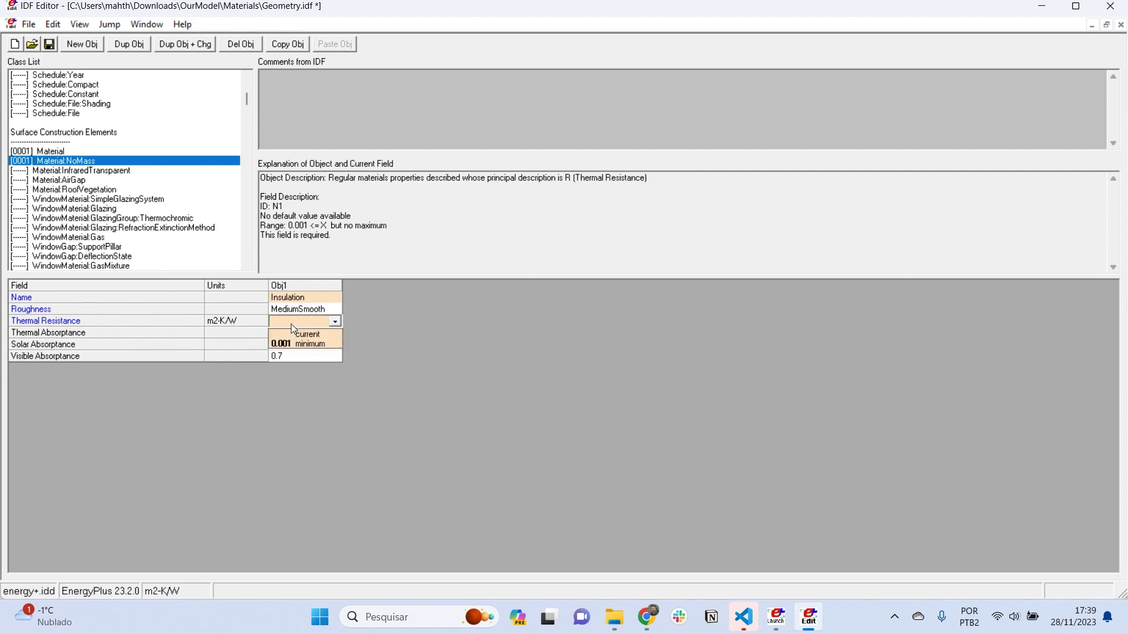
{"action": "left_click", "coordinate": [293, 323]}
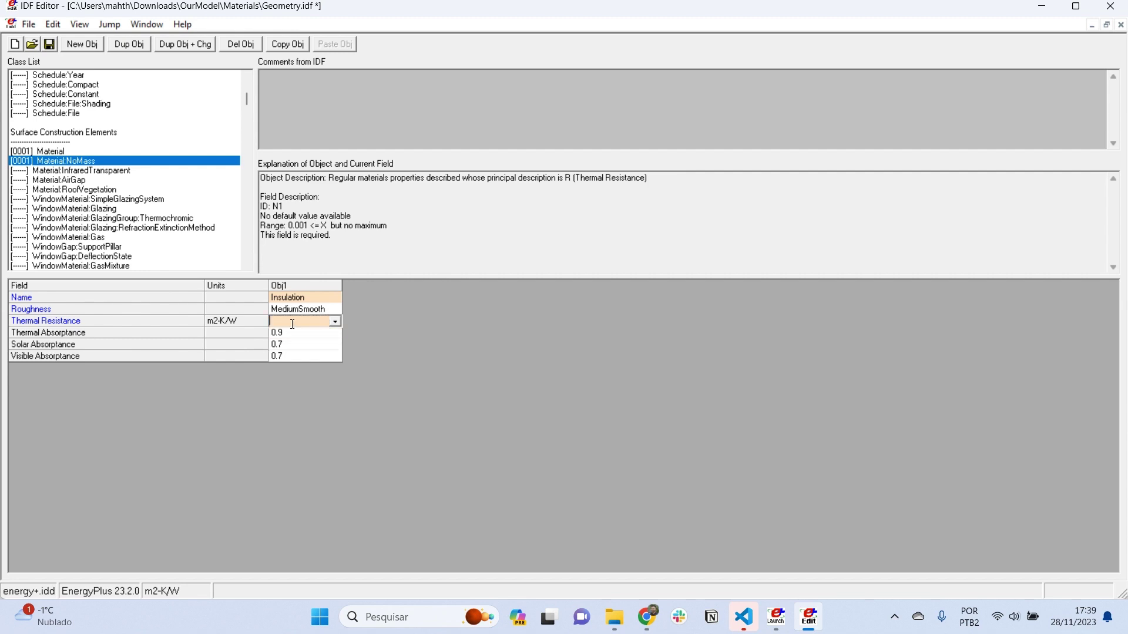
{"action": "type", "text": "2"}
{"action": "key", "text": "Return"}
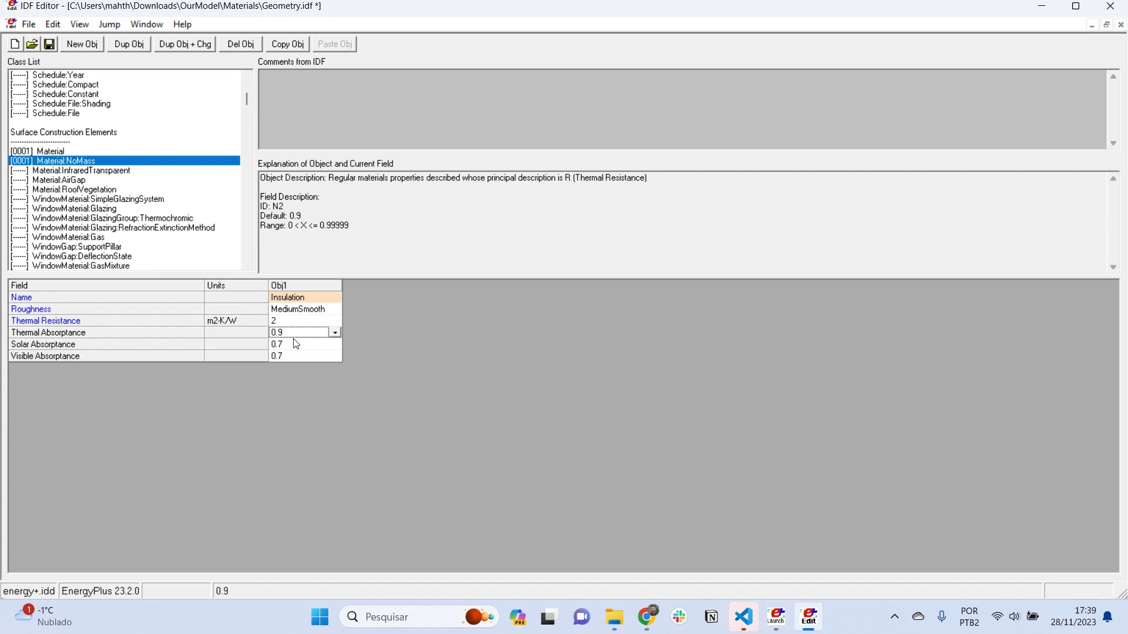
{"action": "left_click", "coordinate": [307, 321]}
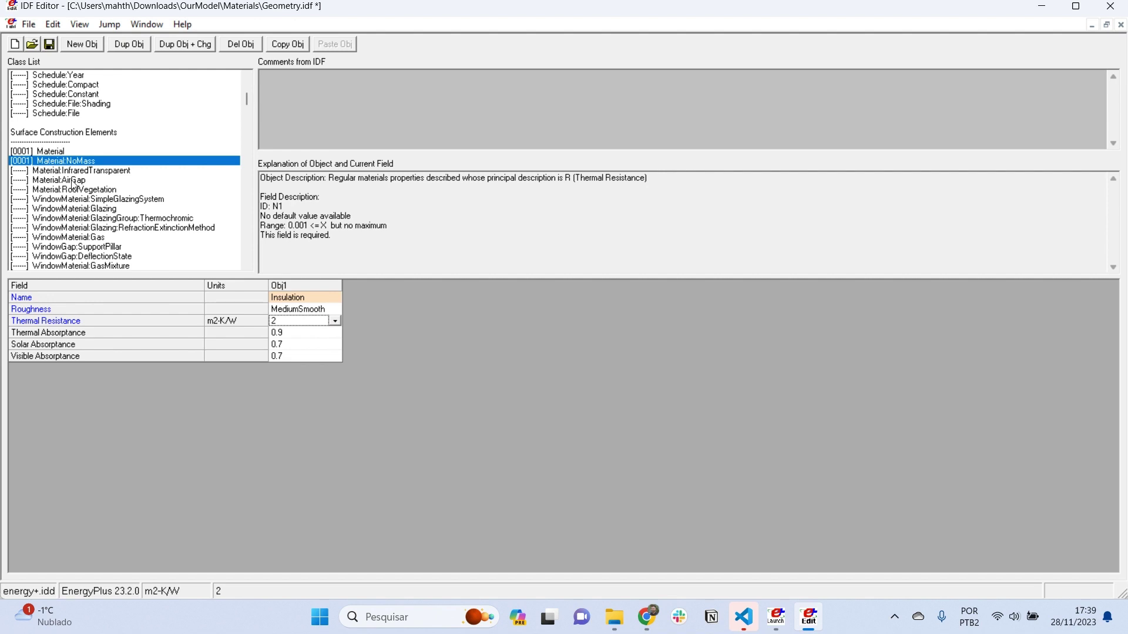
{"action": "key", "text": "ctrl+l"}
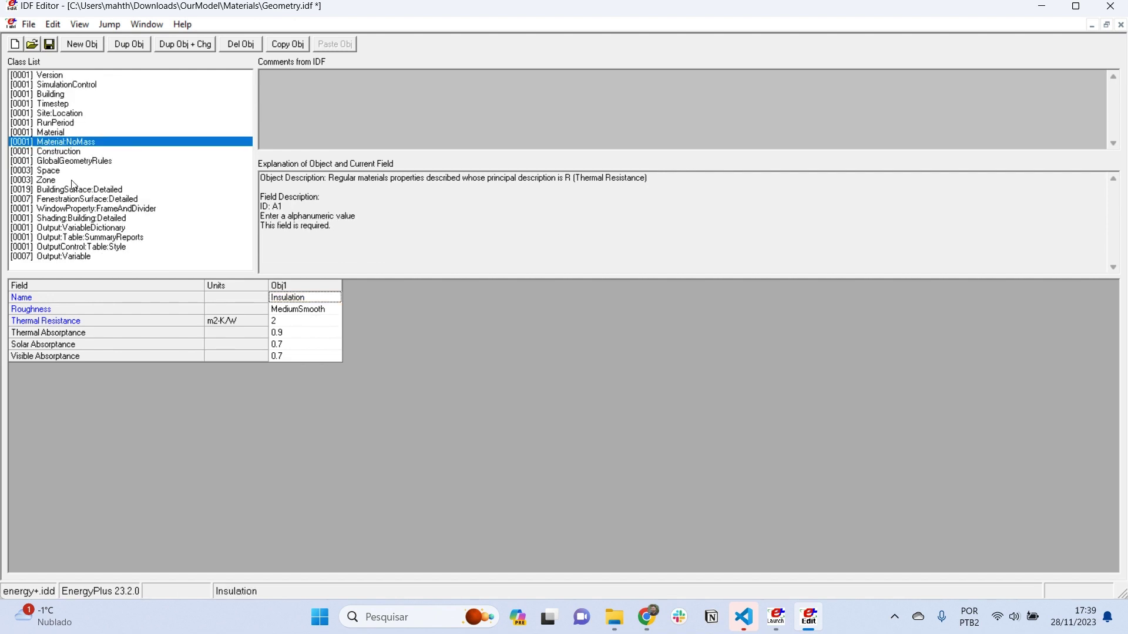
- Set the Floor construction's Layer 2 to Insulation and Layer 3 to Concrete, then show the building surfaces
{"action": "left_click", "coordinate": [53, 151]}
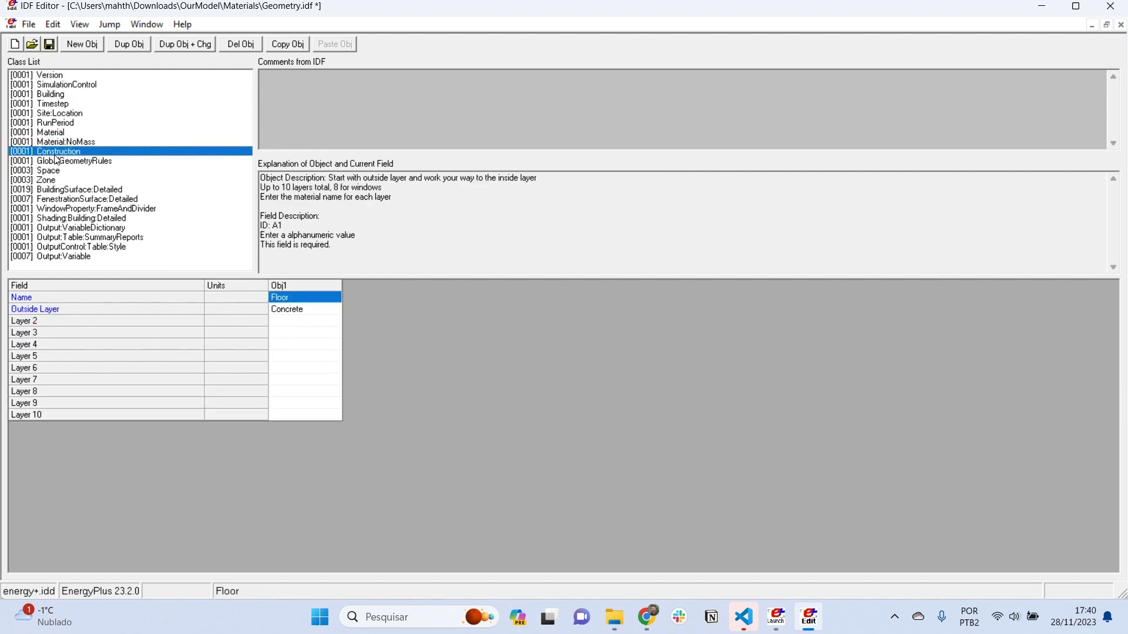
{"action": "left_click", "coordinate": [339, 323]}
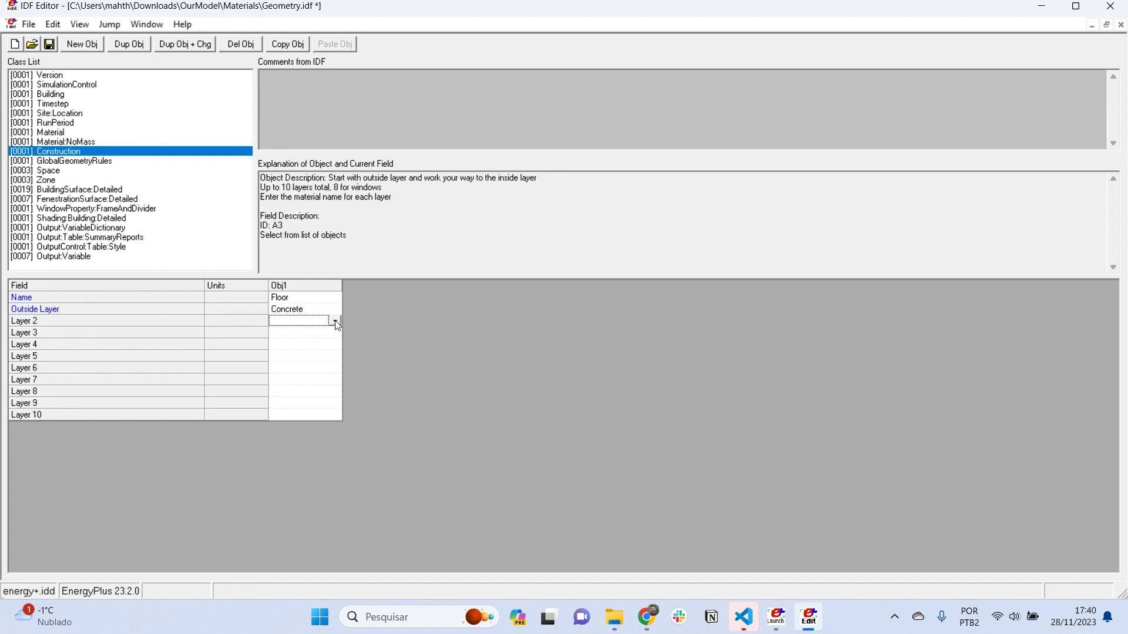
{"action": "left_click", "coordinate": [337, 324]}
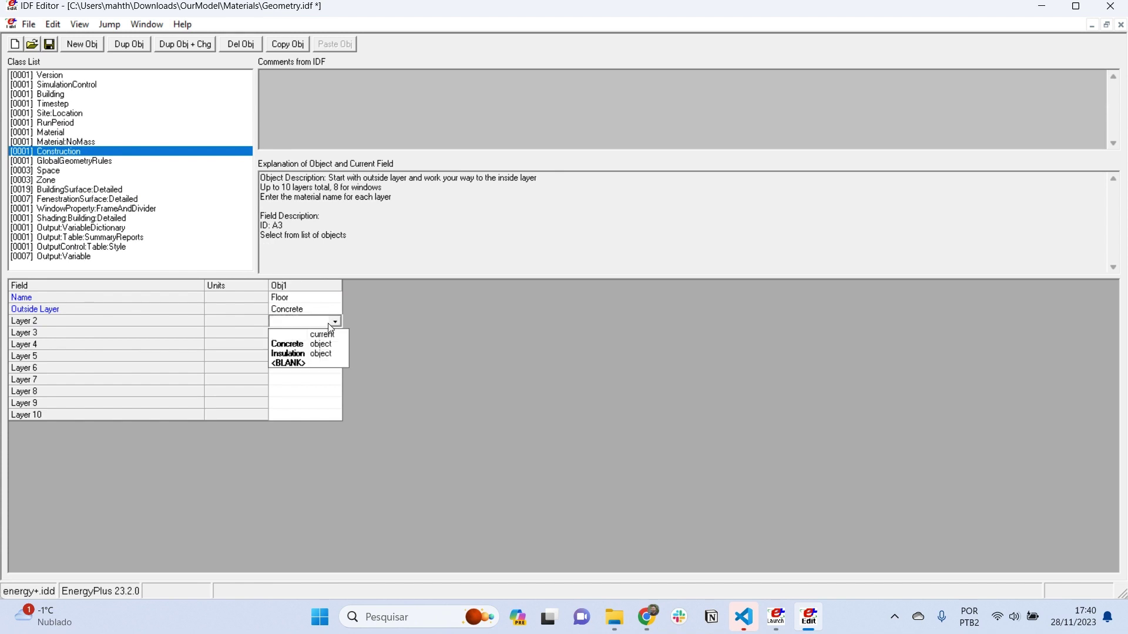
{"action": "left_click", "coordinate": [323, 354]}
{"action": "left_click", "coordinate": [294, 334]}
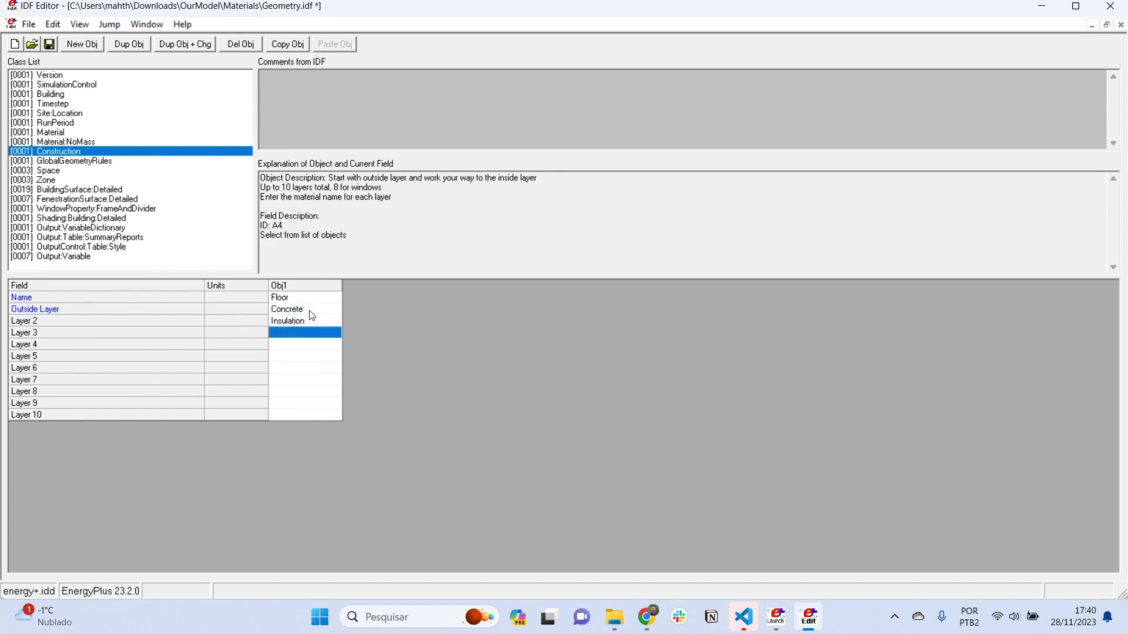
{"action": "left_click", "coordinate": [339, 331]}
{"action": "left_click", "coordinate": [296, 356]}
{"action": "left_click", "coordinate": [309, 347]}
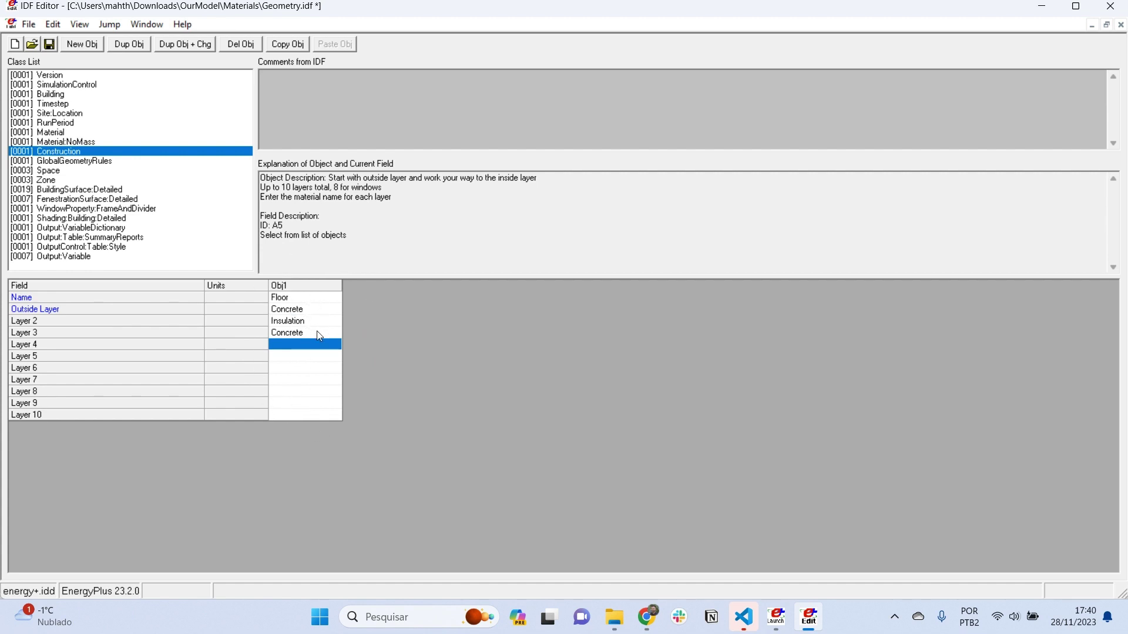
{"action": "left_click", "coordinate": [297, 298]}
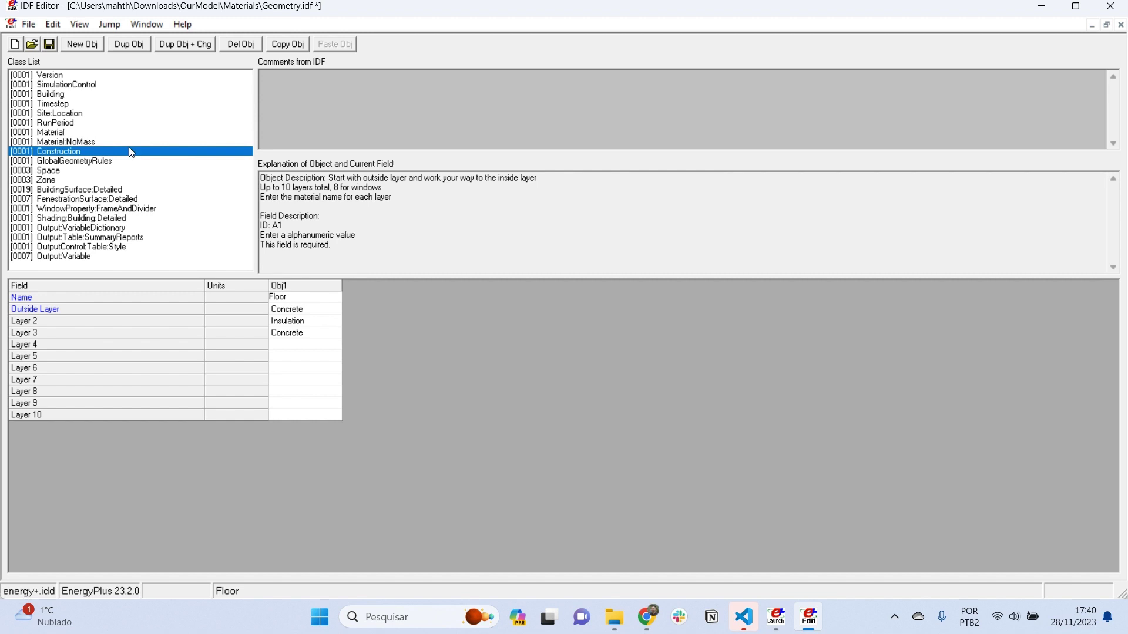
{"action": "left_click", "coordinate": [69, 190]}
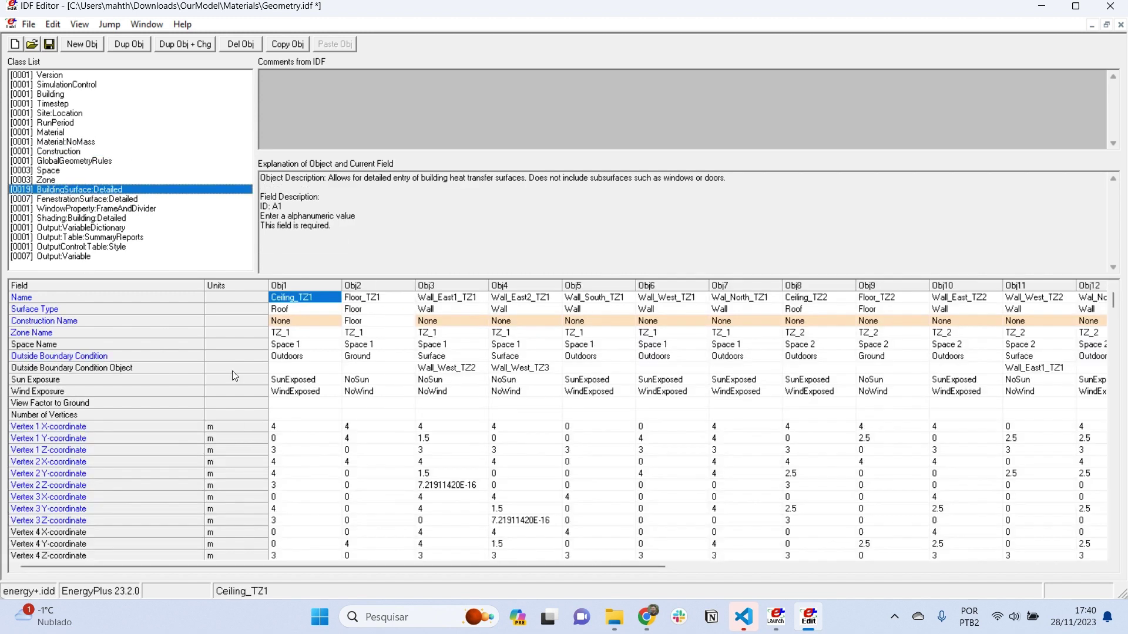
- Duplicate the Floor construction and blank Layers 2 and 3 of the original, leaving only Concrete
{"action": "left_click", "coordinate": [74, 152]}
{"action": "left_click", "coordinate": [142, 47]}
{"action": "left_click", "coordinate": [302, 322]}
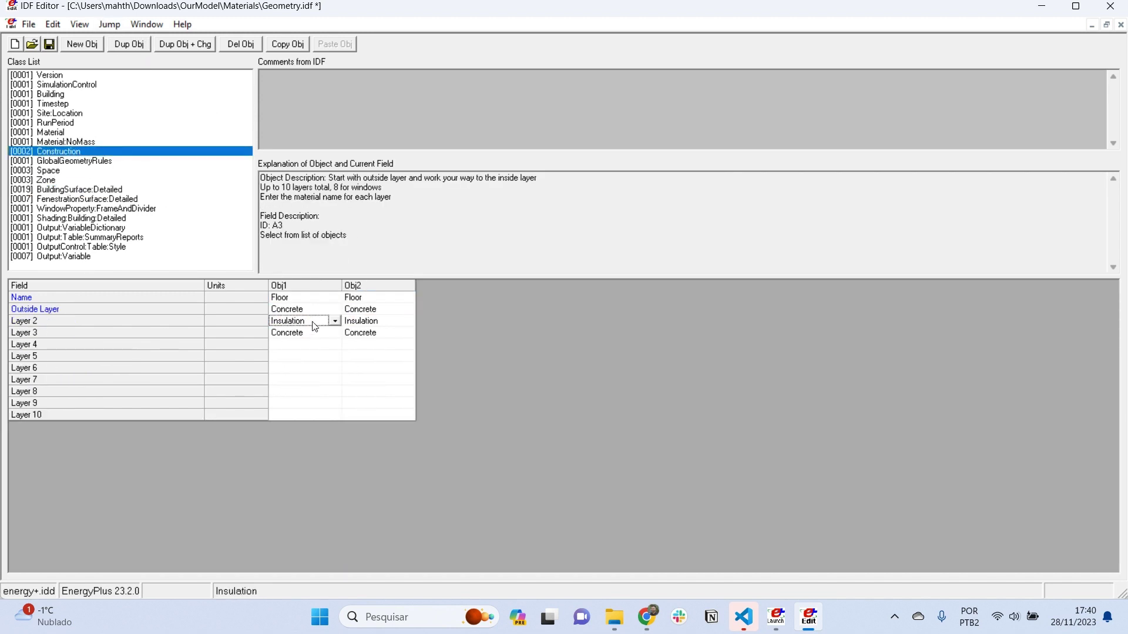
{"action": "left_click", "coordinate": [335, 321]}
{"action": "left_click", "coordinate": [321, 345]}
{"action": "left_click", "coordinate": [302, 333]}
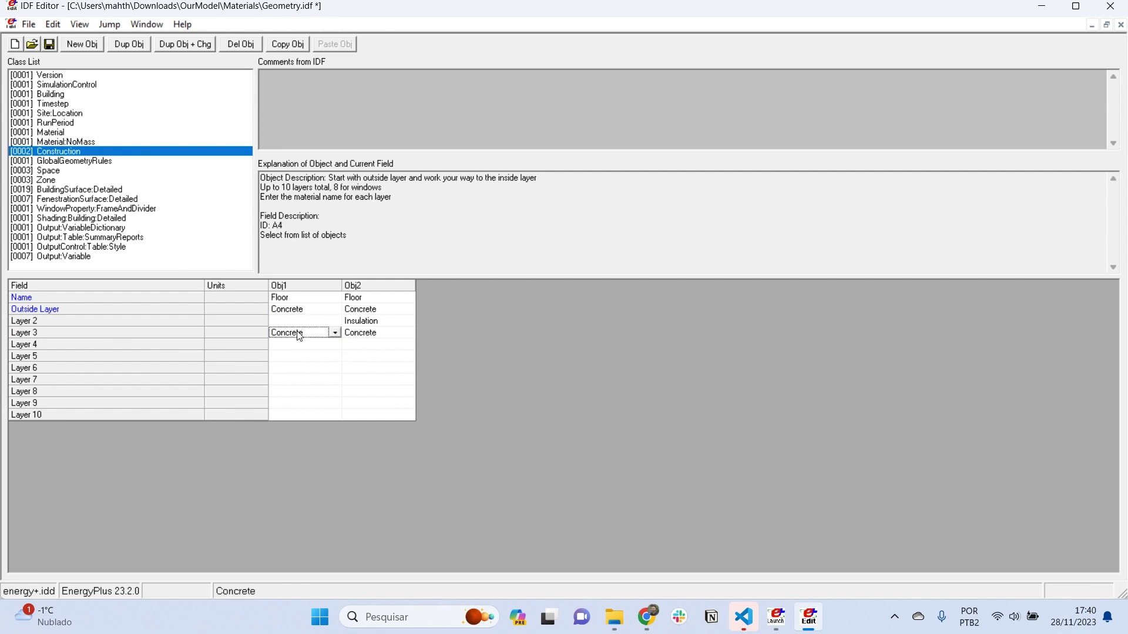
{"action": "left_click", "coordinate": [335, 333]}
{"action": "left_click", "coordinate": [363, 382]}
{"action": "left_click", "coordinate": [298, 381]}
- Rename the duplicated construction to Floor_Insulated
{"action": "left_click", "coordinate": [386, 298]}
{"action": "left_click", "coordinate": [389, 302]}
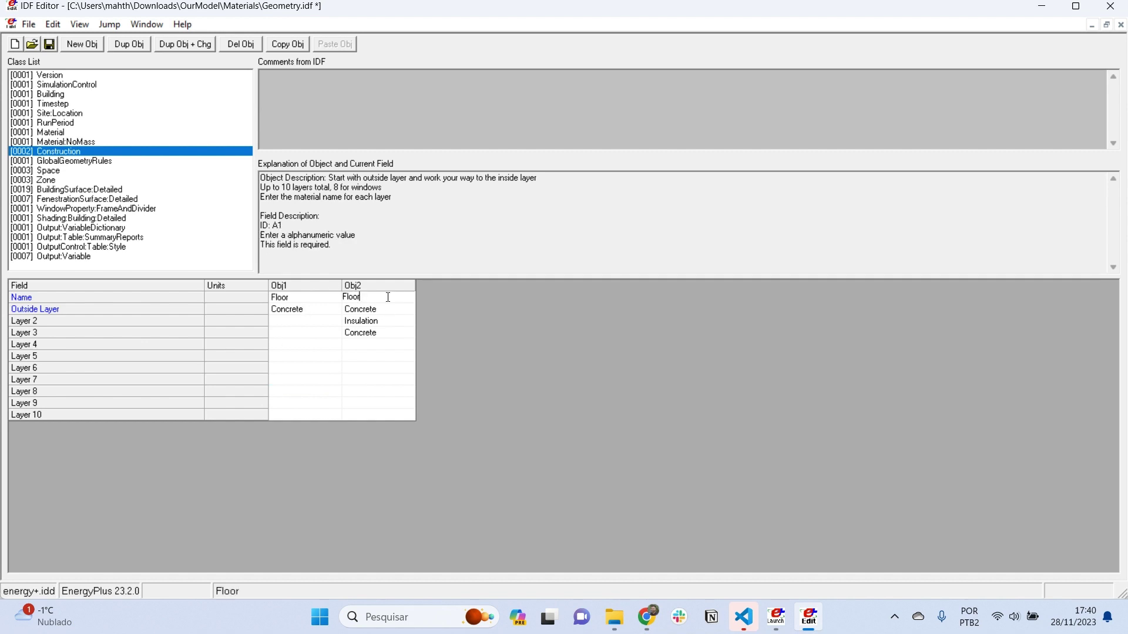
{"action": "type", "text": "_Insulated"}
{"action": "key", "text": "Return"}
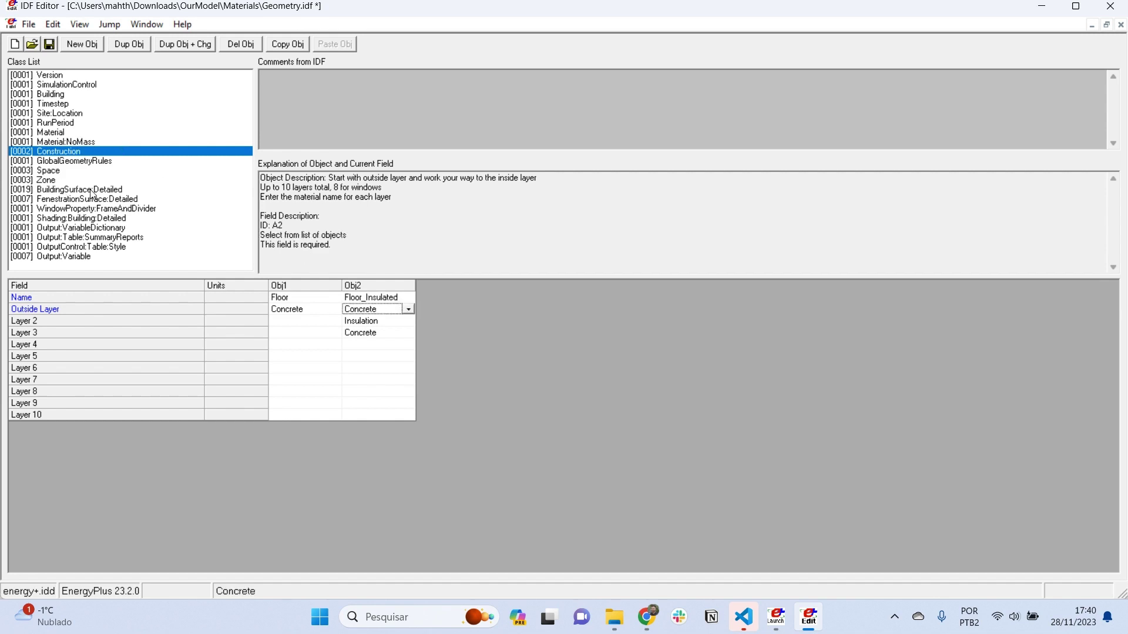
{"action": "left_click", "coordinate": [93, 191]}
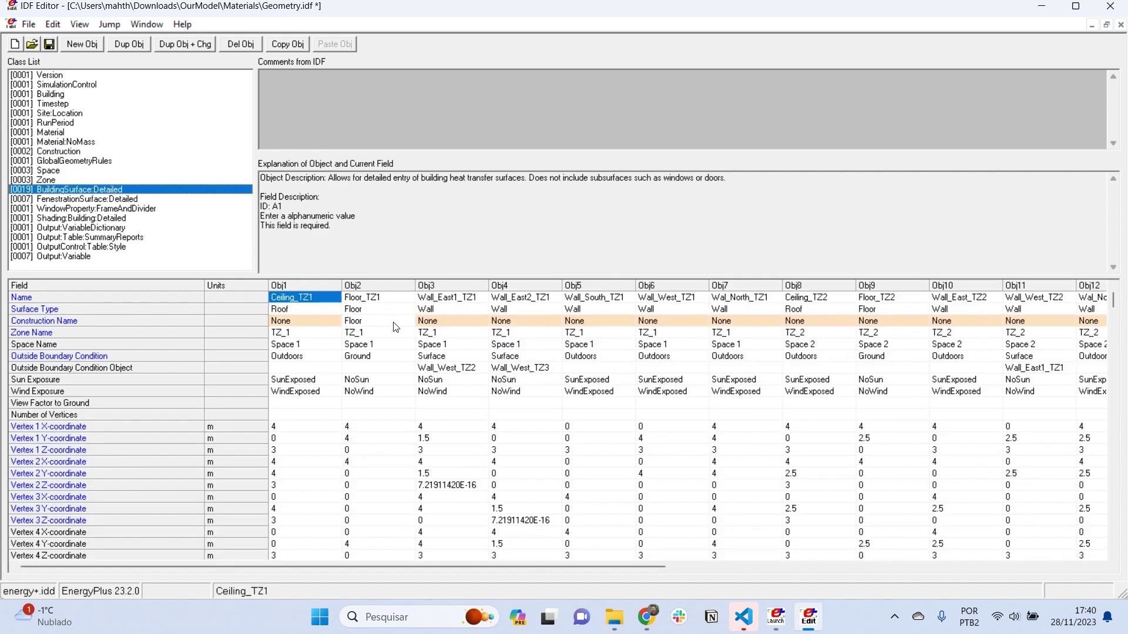
- Set the Floor_TZ1 surface's construction name to Floor_Insulated
{"action": "left_click", "coordinate": [376, 285]}
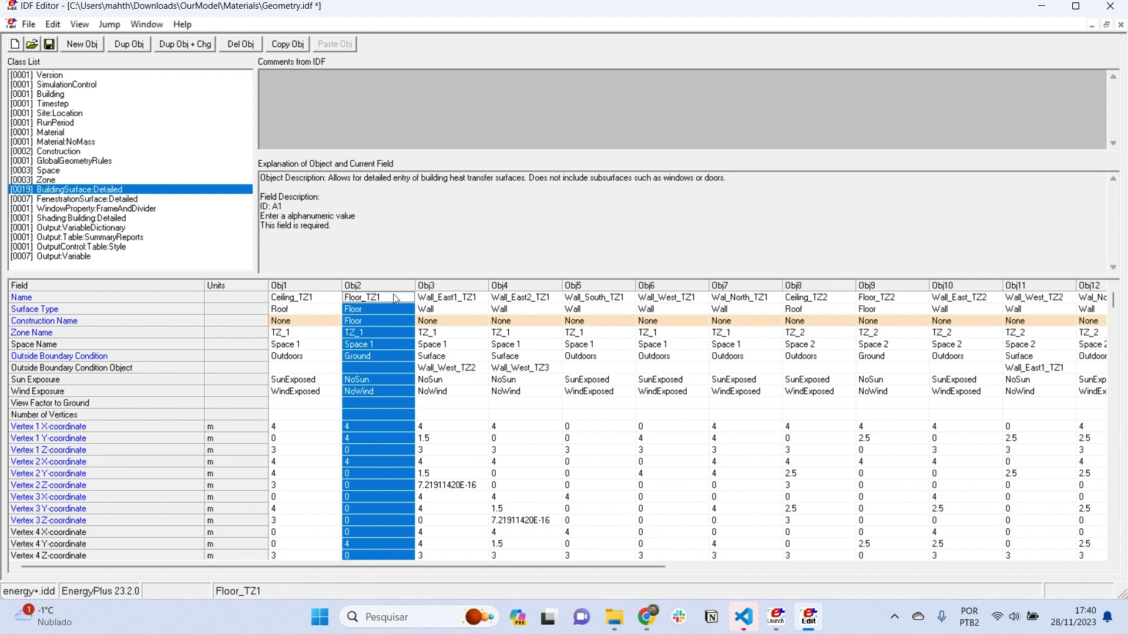
{"action": "left_click", "coordinate": [400, 322]}
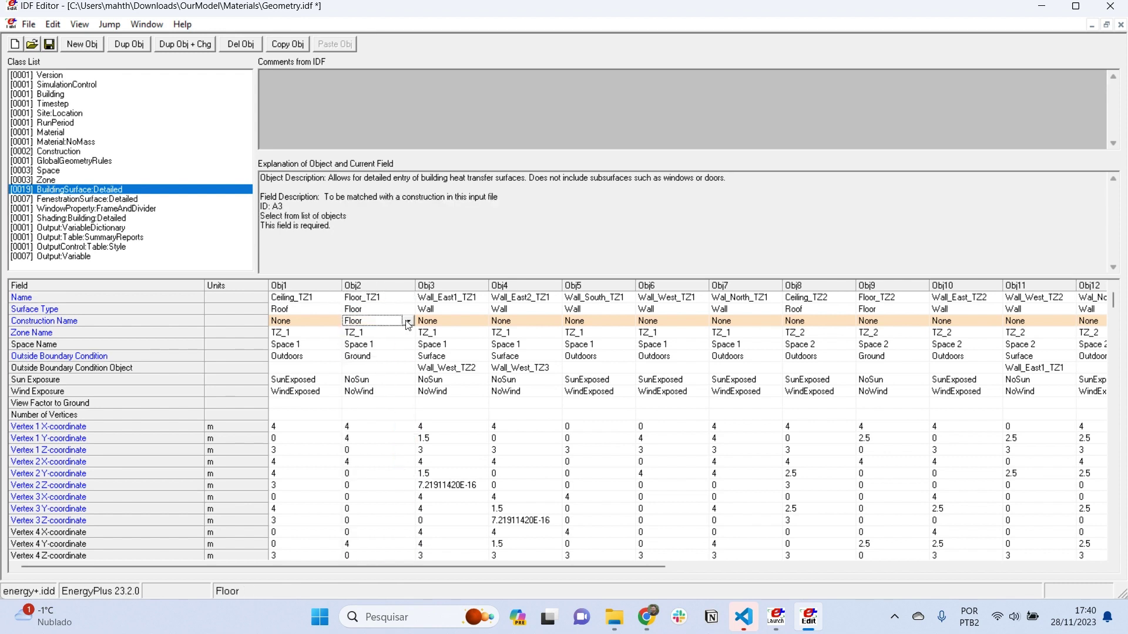
{"action": "left_click", "coordinate": [407, 322]}
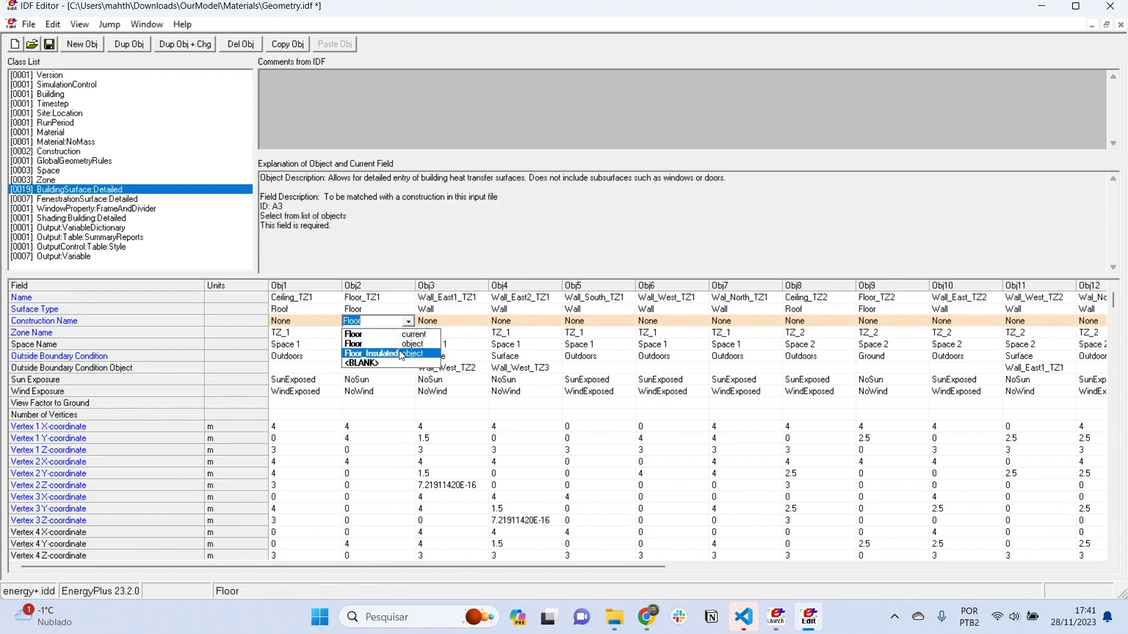
{"action": "left_click", "coordinate": [390, 353]}
{"action": "left_click", "coordinate": [399, 345]}
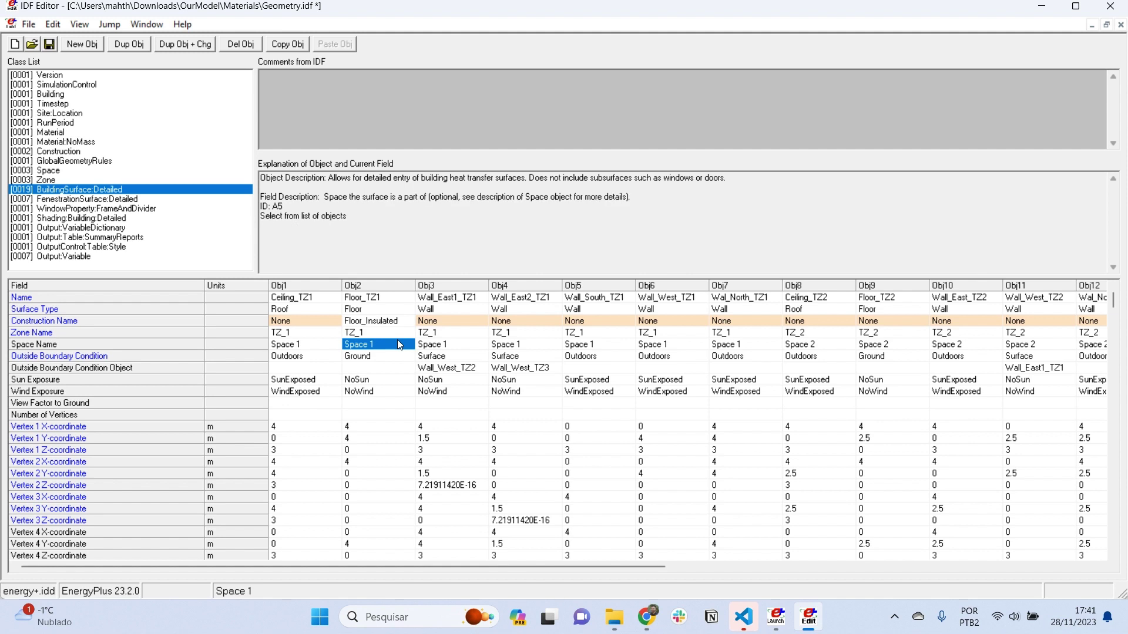
{"action": "left_click", "coordinate": [84, 143]}
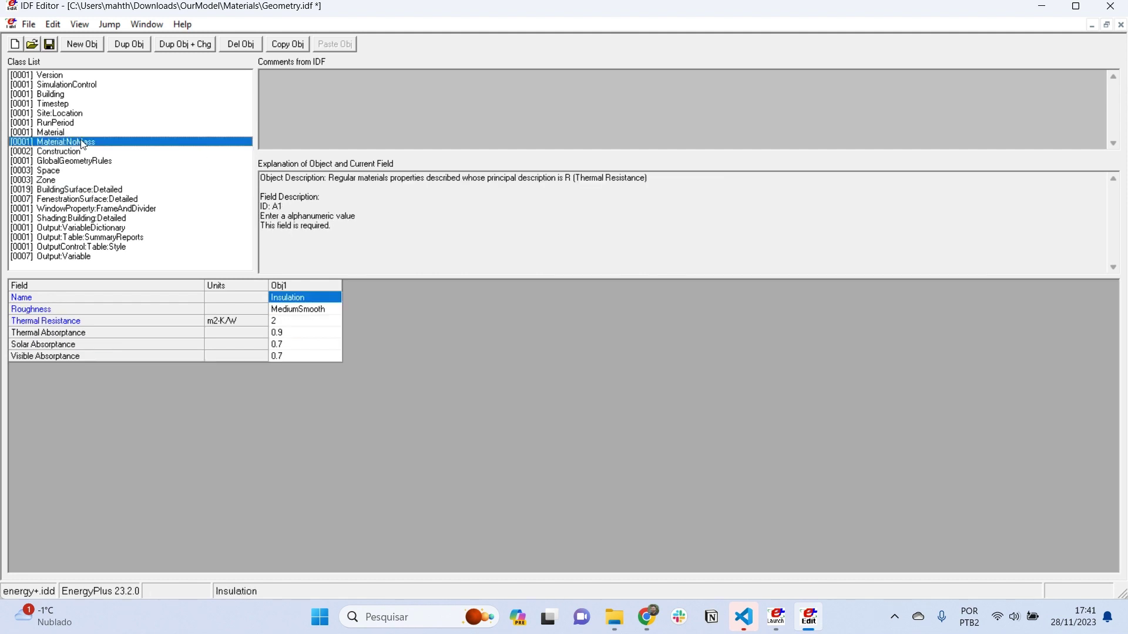
- Add a new Material:AirGap object named AirGap with thermal resistance 0.5
{"action": "key", "text": "ctrl+l"}
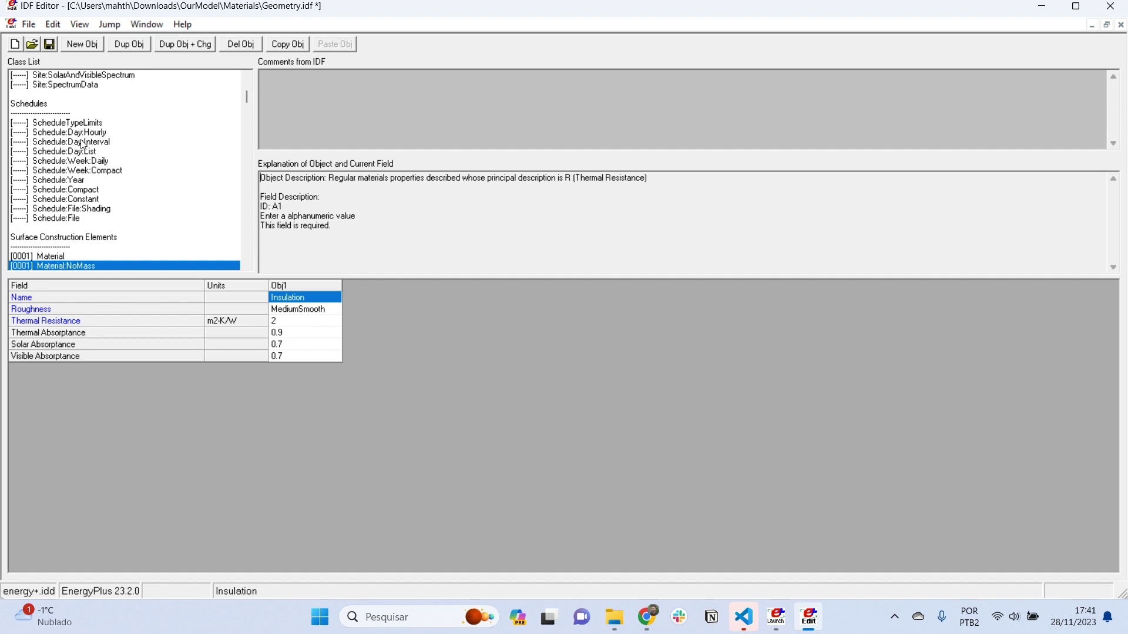
{"action": "scroll", "coordinate": [83, 146], "scroll_direction": "down", "scroll_amount": 2}
{"action": "left_click", "coordinate": [86, 229]}
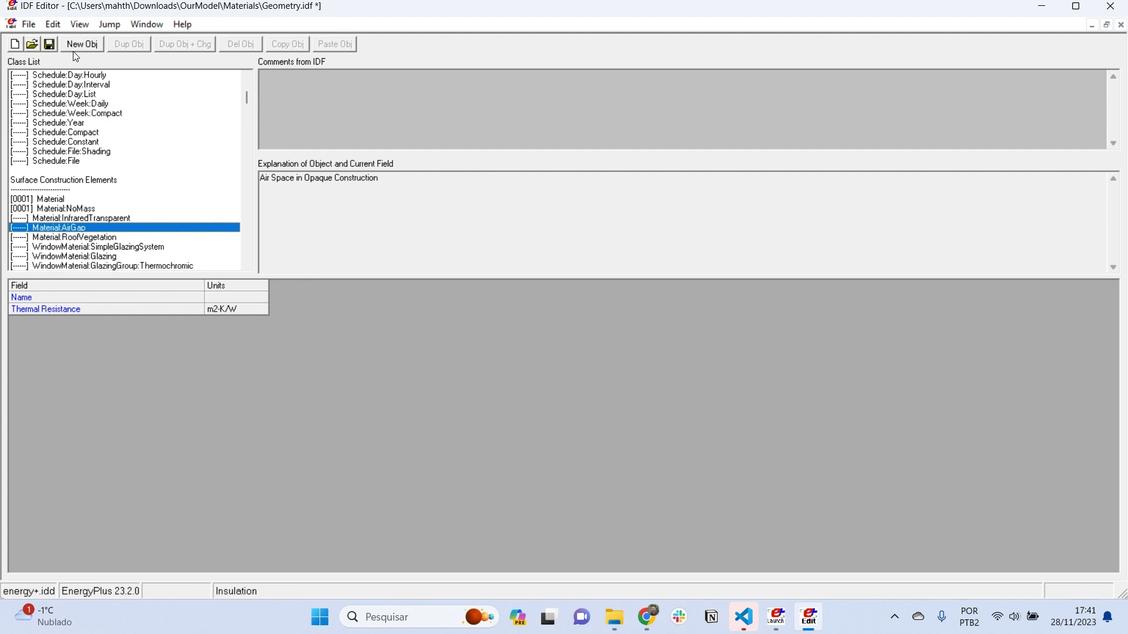
{"action": "left_click", "coordinate": [94, 45]}
{"action": "left_click", "coordinate": [337, 295]}
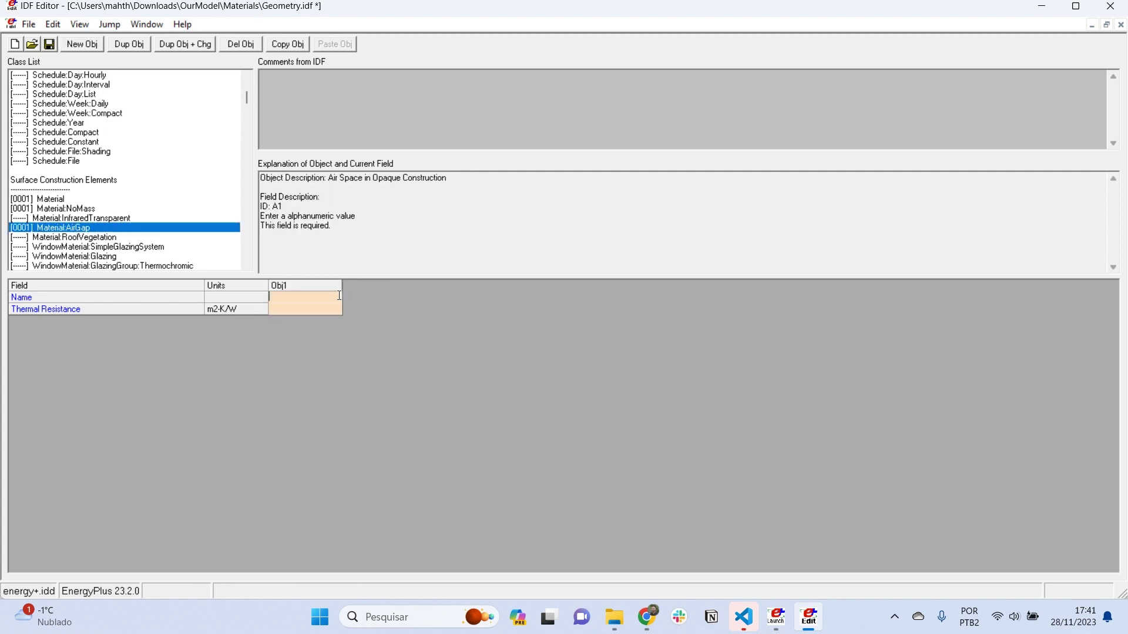
{"action": "type", "text": "AirGap"}
{"action": "key", "text": "Return"}
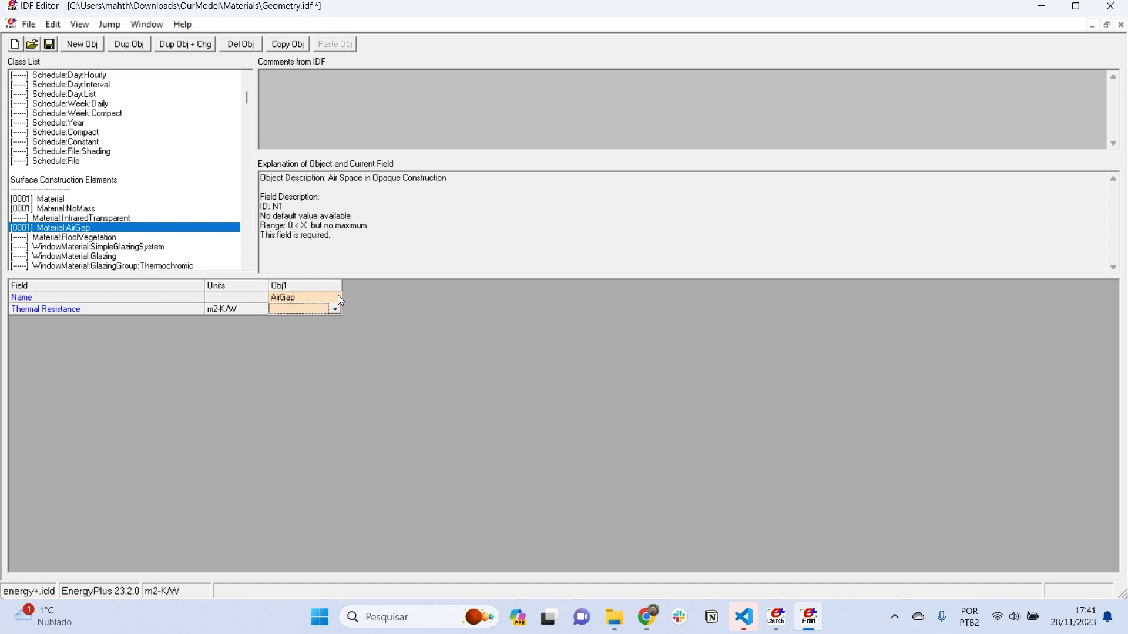
{"action": "type", "text": "0.5"}
{"action": "key", "text": "Return"}
{"action": "key", "text": "Up"}
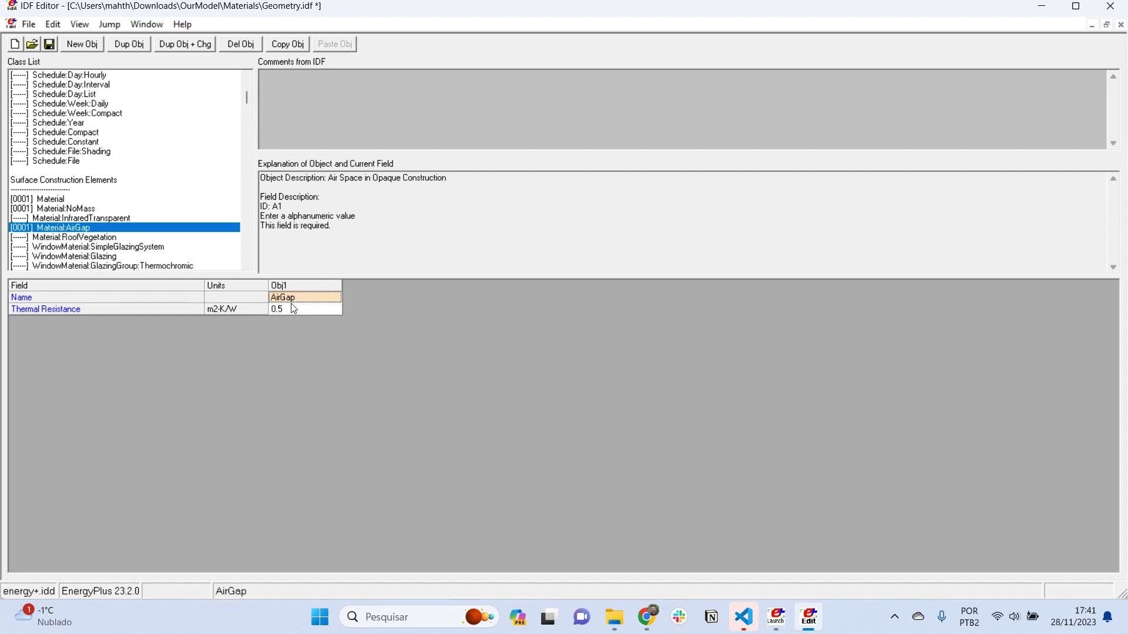
{"action": "mouse_move", "coordinate": [659, 597]}
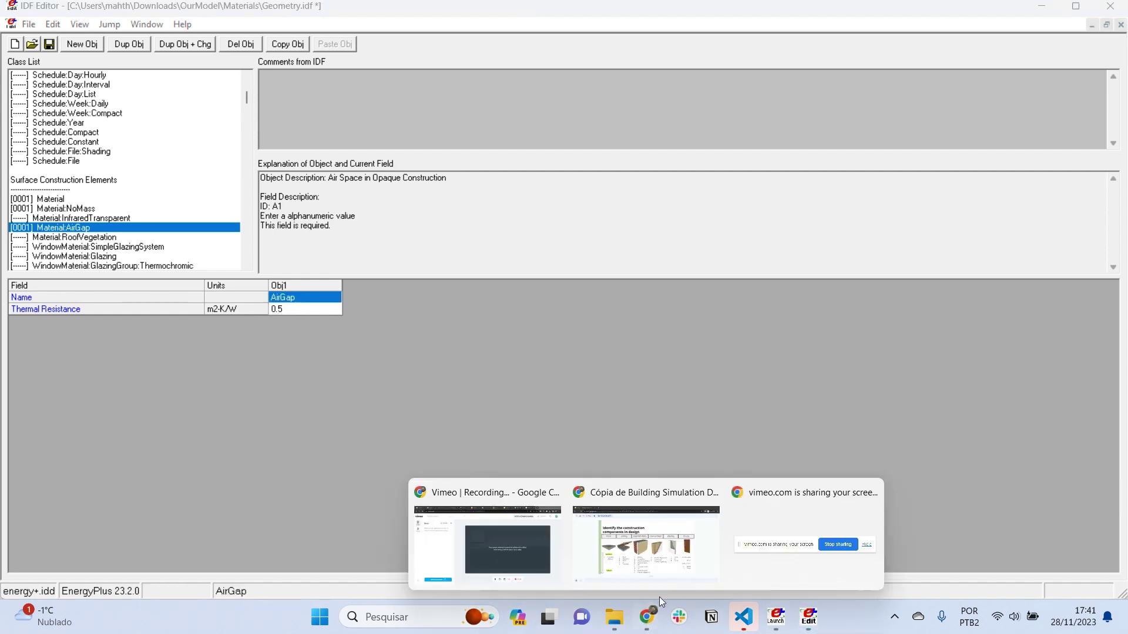
{"action": "left_click", "coordinate": [652, 528]}
{"action": "scroll", "coordinate": [698, 308], "scroll_direction": "down", "scroll_amount": 1}
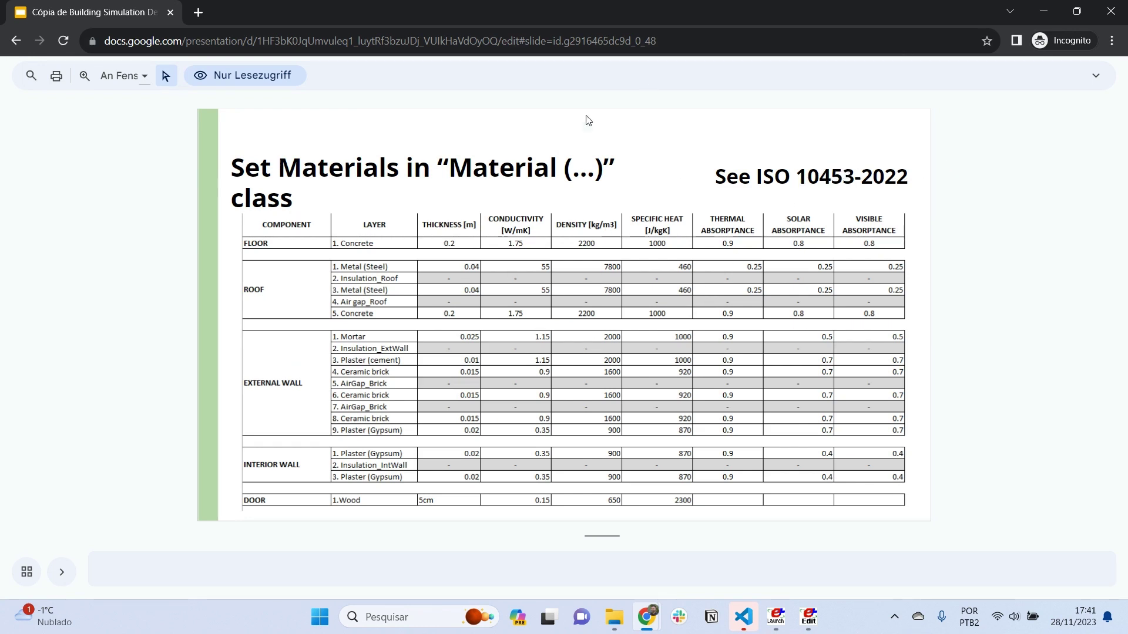
{"action": "left_click", "coordinate": [1045, 7]}
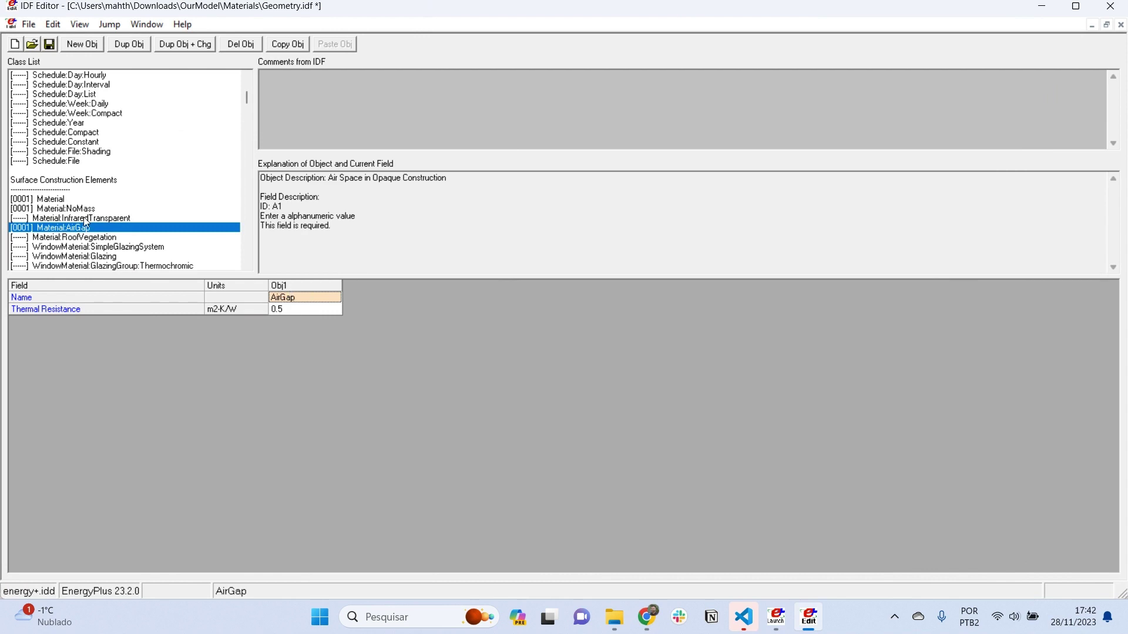
- Duplicate the Floor_Insulated construction and rename the copy Floor_WithAirGap
{"action": "key", "text": "ctrl+l"}
{"action": "left_click", "coordinate": [61, 160]}
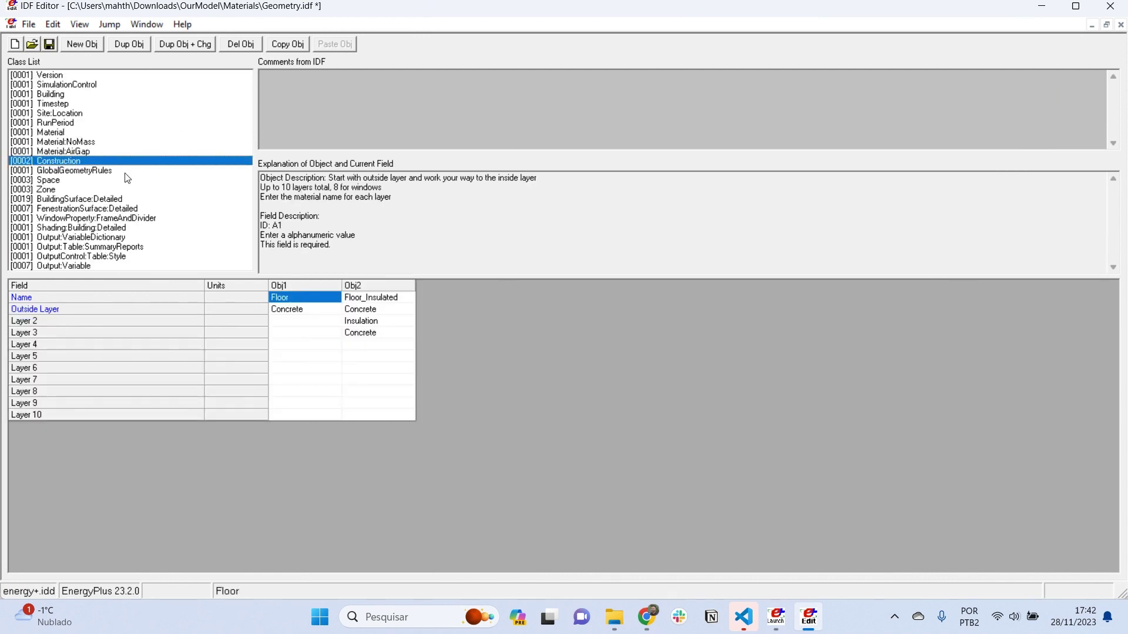
{"action": "left_click", "coordinate": [375, 299]}
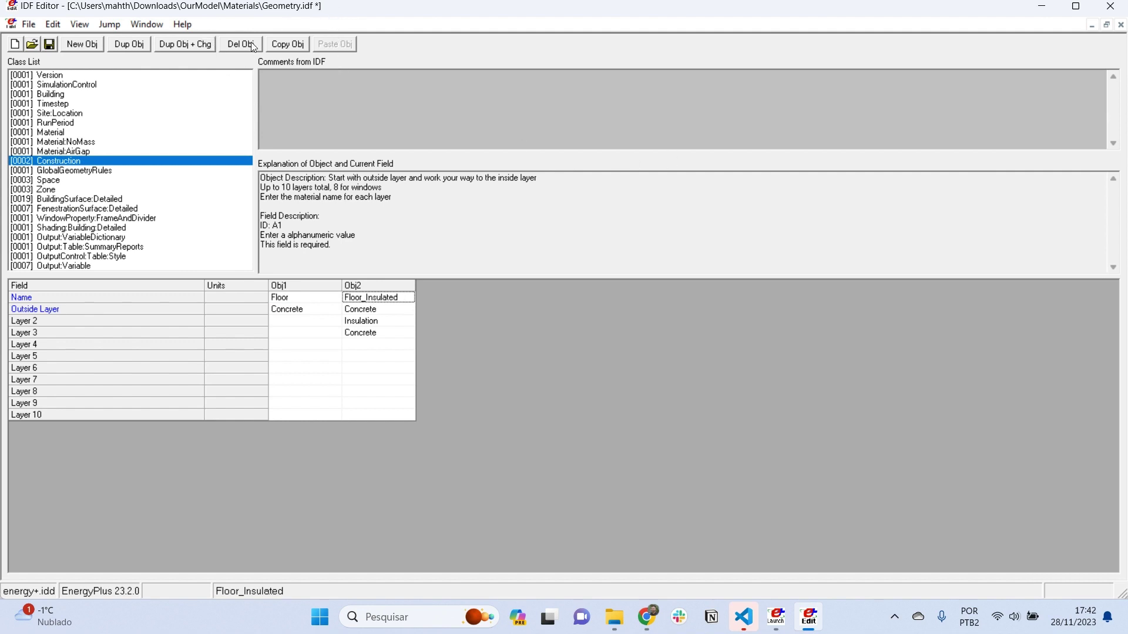
{"action": "left_click", "coordinate": [132, 45]}
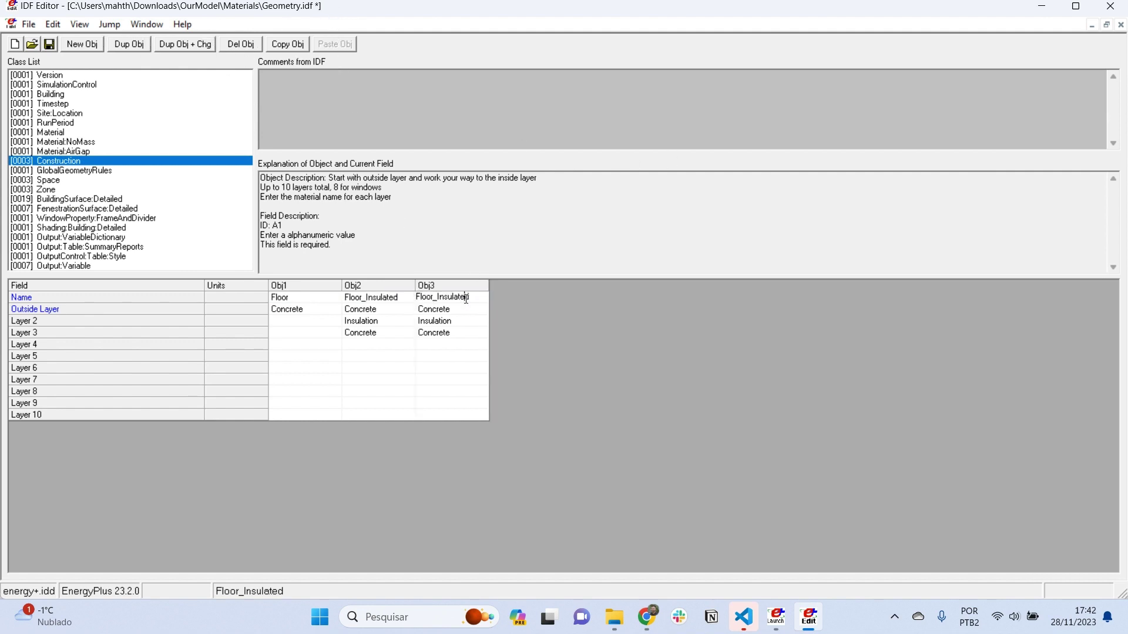
{"action": "left_click_drag", "start_coordinate": [438, 300], "coordinate": [589, 296]}
{"action": "type", "text": "WithAirGap"}
{"action": "key", "text": "Return"}
- Set Layer 2 of Floor_WithAirGap to the AirGap material
{"action": "left_click", "coordinate": [480, 322]}
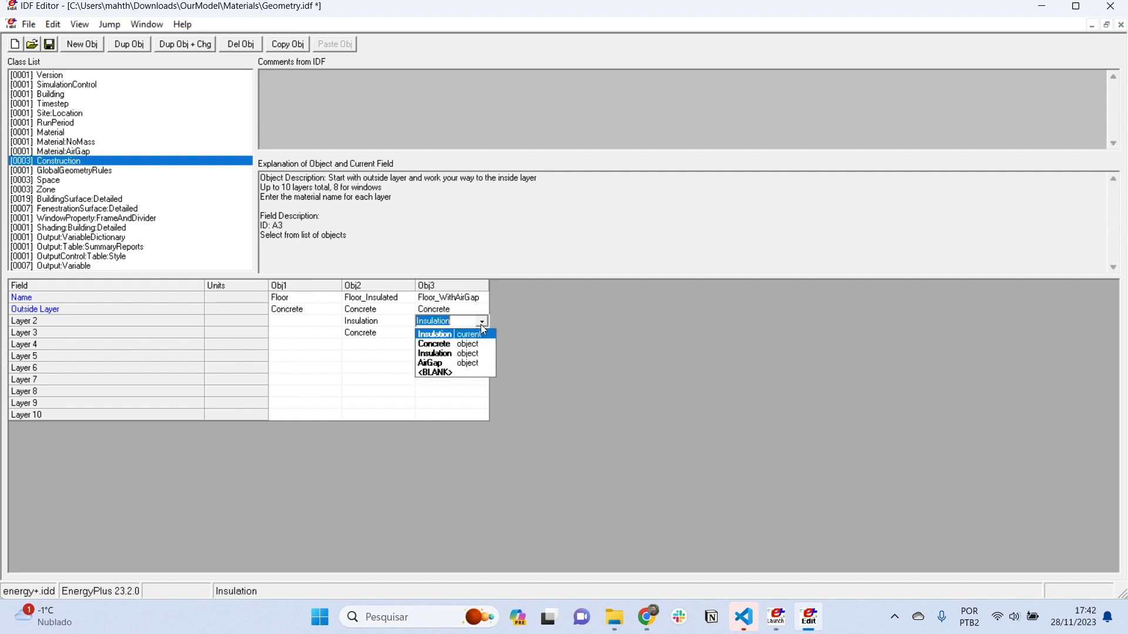
{"action": "left_click", "coordinate": [438, 363]}
{"action": "left_click", "coordinate": [444, 369]}
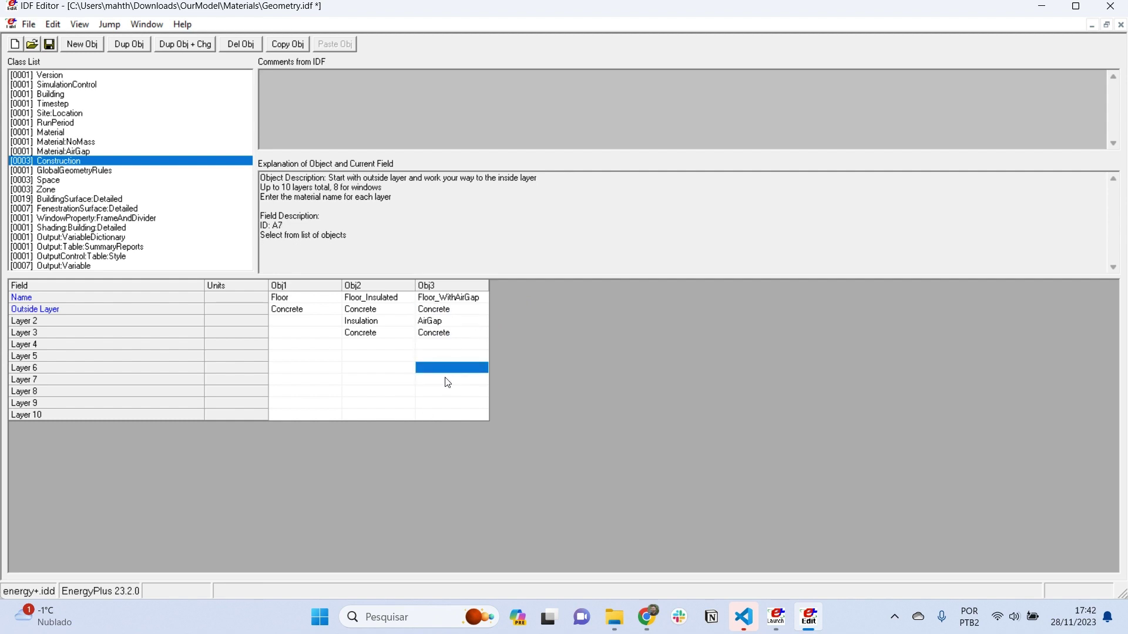
{"action": "left_click", "coordinate": [450, 298]}
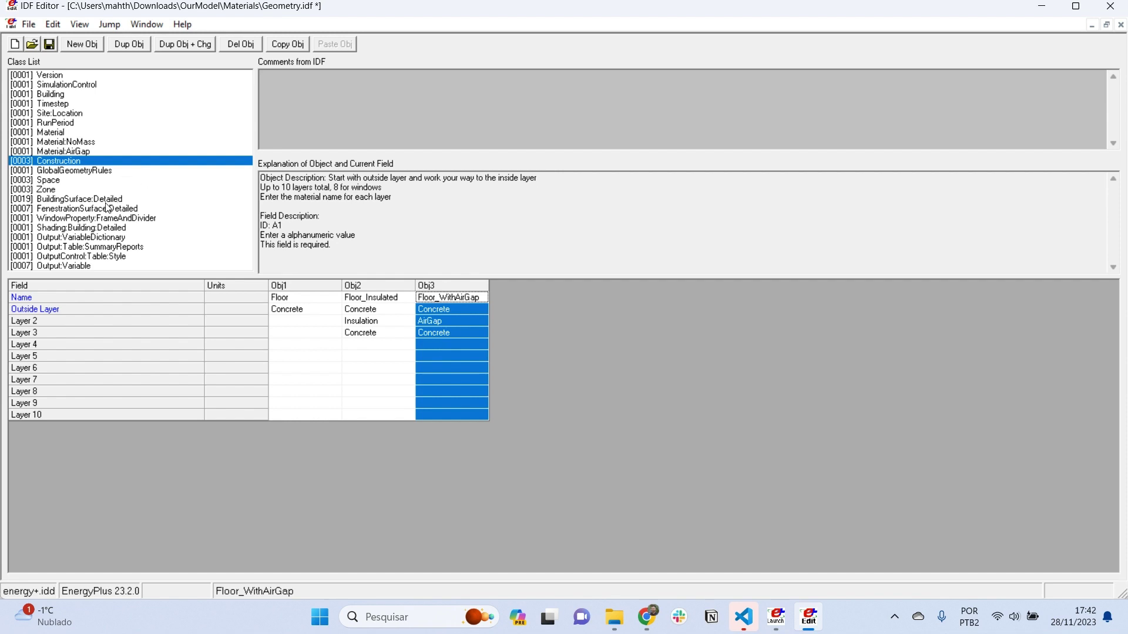
- Give the Floor_TZ1 surface the Floor_WithAirGap construction
{"action": "left_click", "coordinate": [105, 201]}
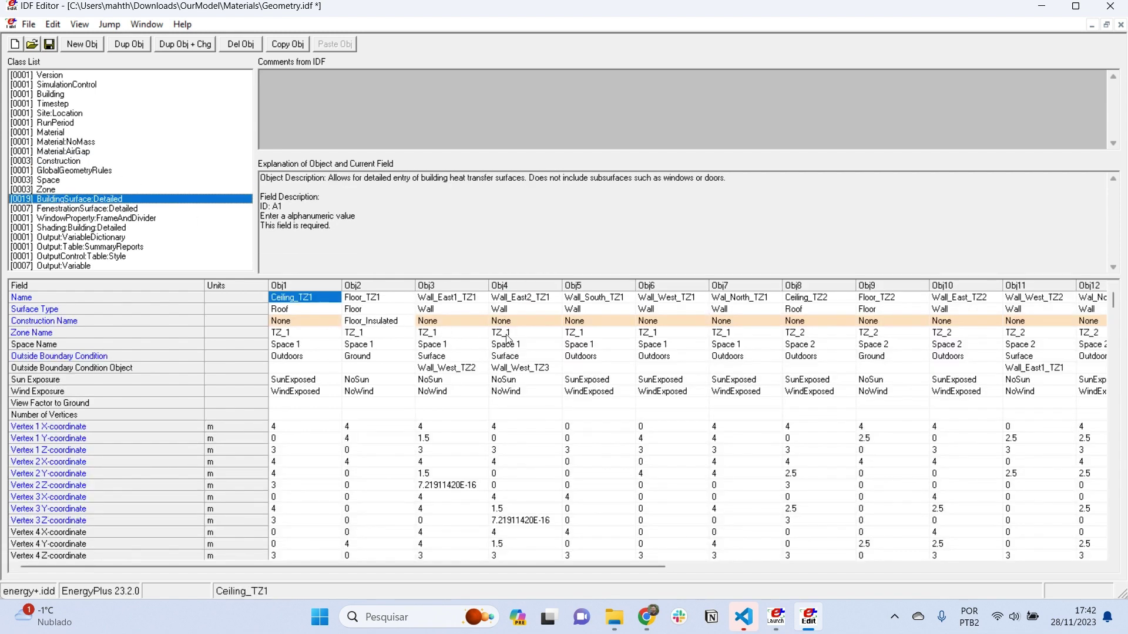
{"action": "left_click", "coordinate": [402, 321]}
{"action": "left_click", "coordinate": [406, 321]}
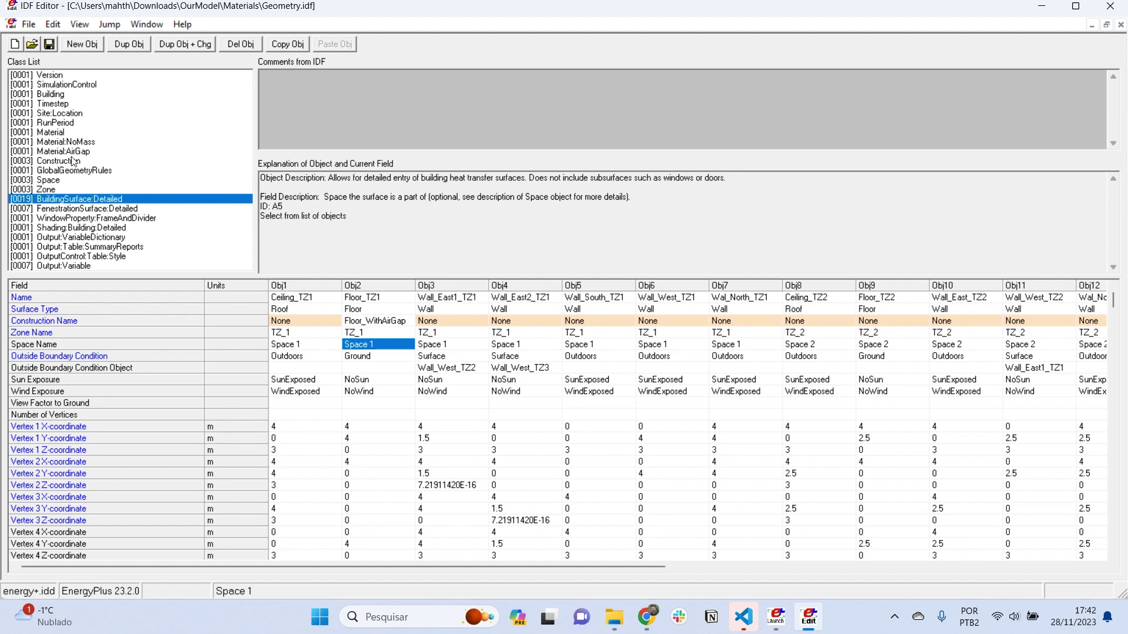
- Review the Concrete material, the three floor constructions and the wall surfaces' construction choices
{"action": "left_click", "coordinate": [66, 132]}
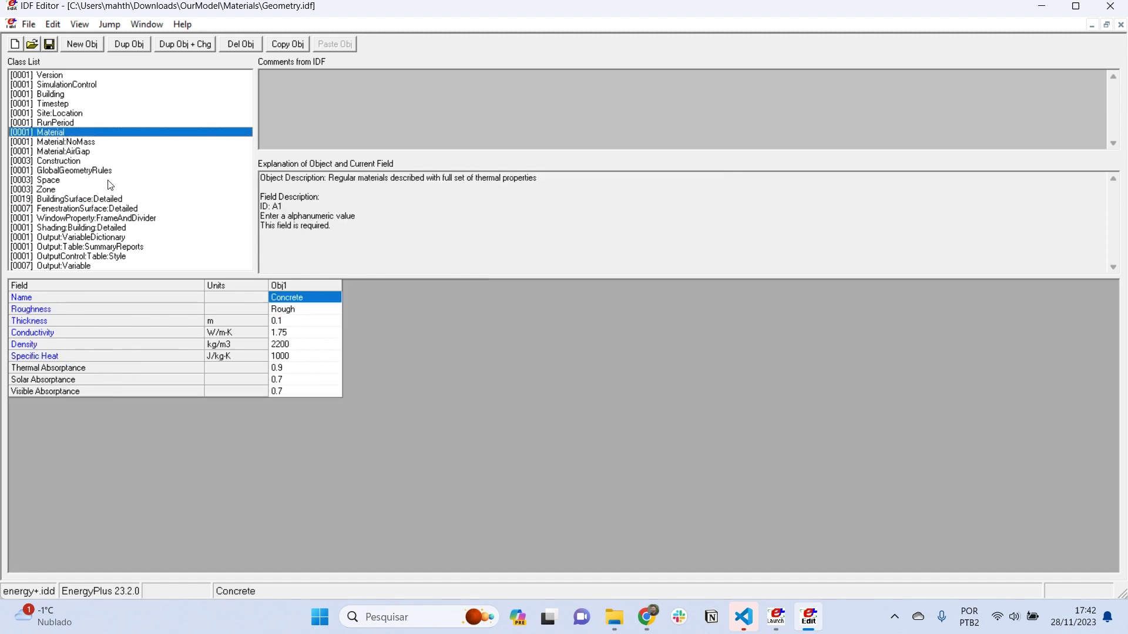
{"action": "key", "text": "Down"}
{"action": "key", "text": "Down"}
{"action": "key", "text": "Down"}
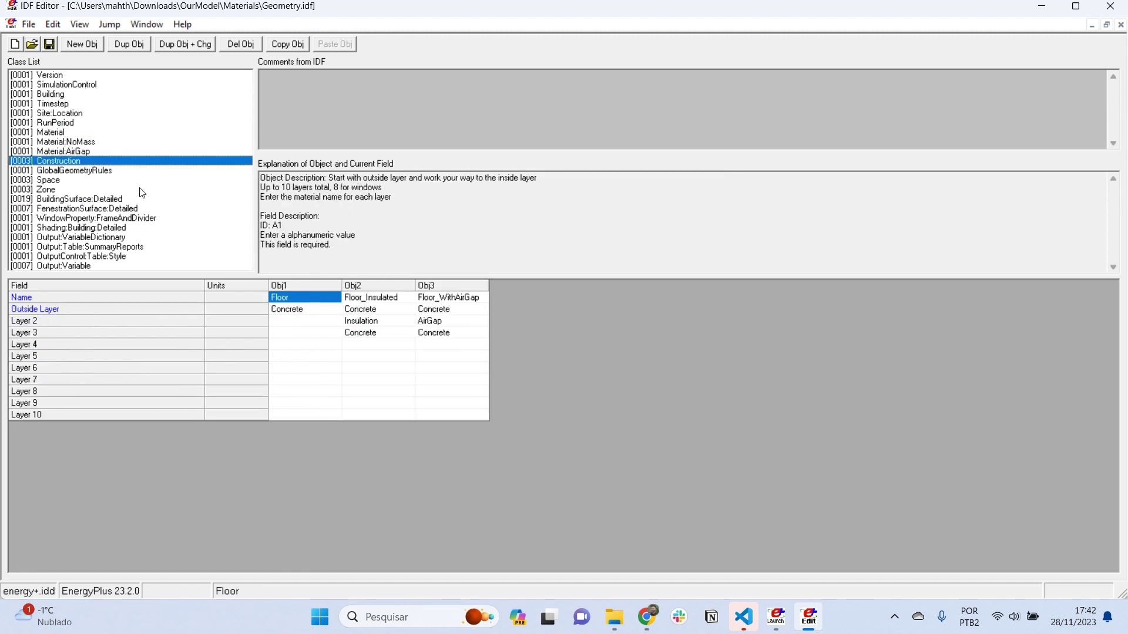
{"action": "left_click", "coordinate": [66, 200]}
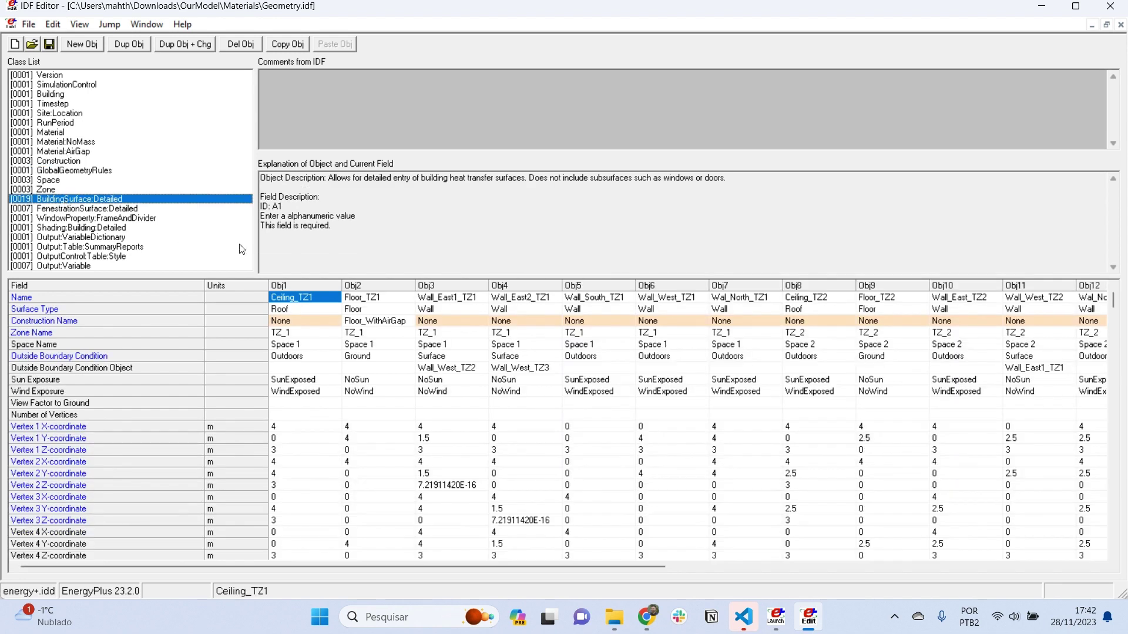
{"action": "left_click_drag", "start_coordinate": [438, 289], "coordinate": [858, 297]}
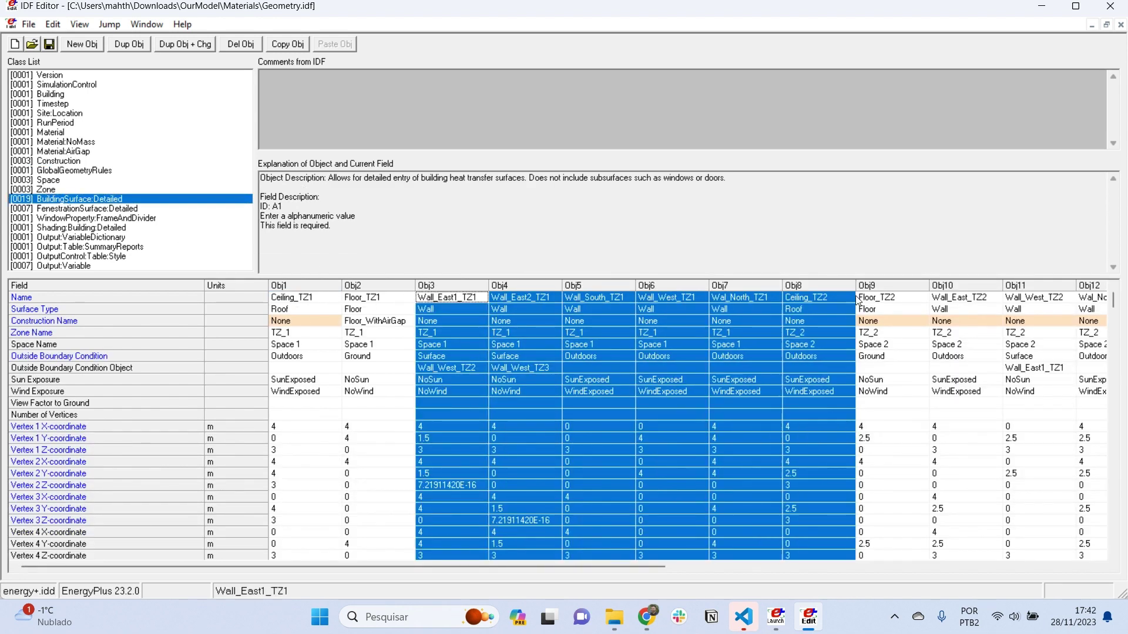
{"action": "left_click", "coordinate": [752, 311]}
{"action": "left_click", "coordinate": [714, 322]}
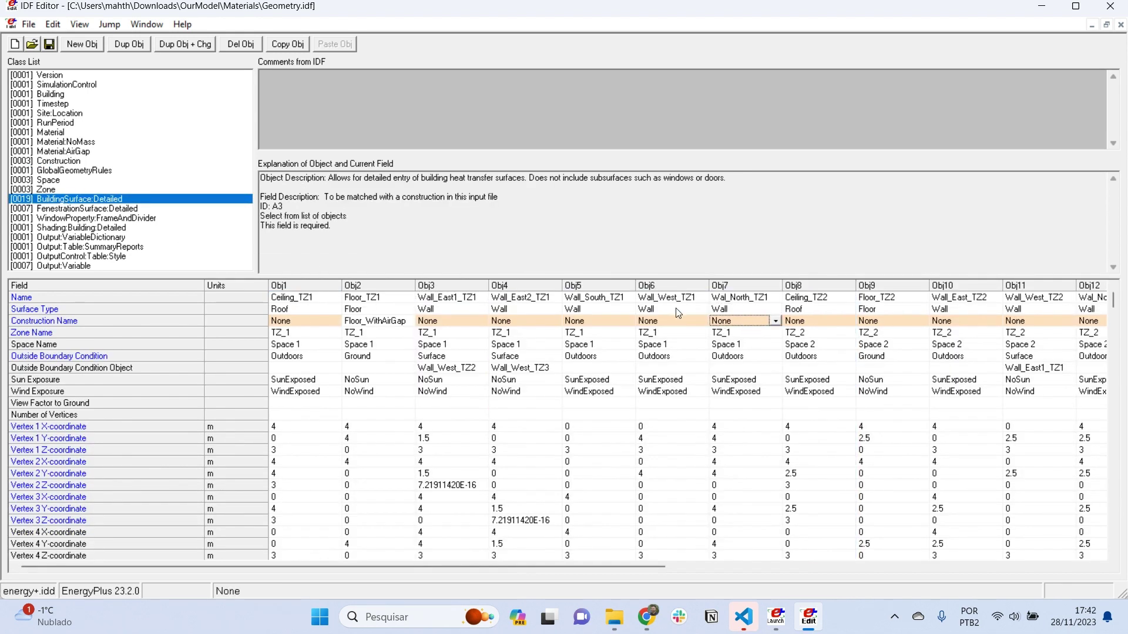
{"action": "left_click", "coordinate": [66, 209]}
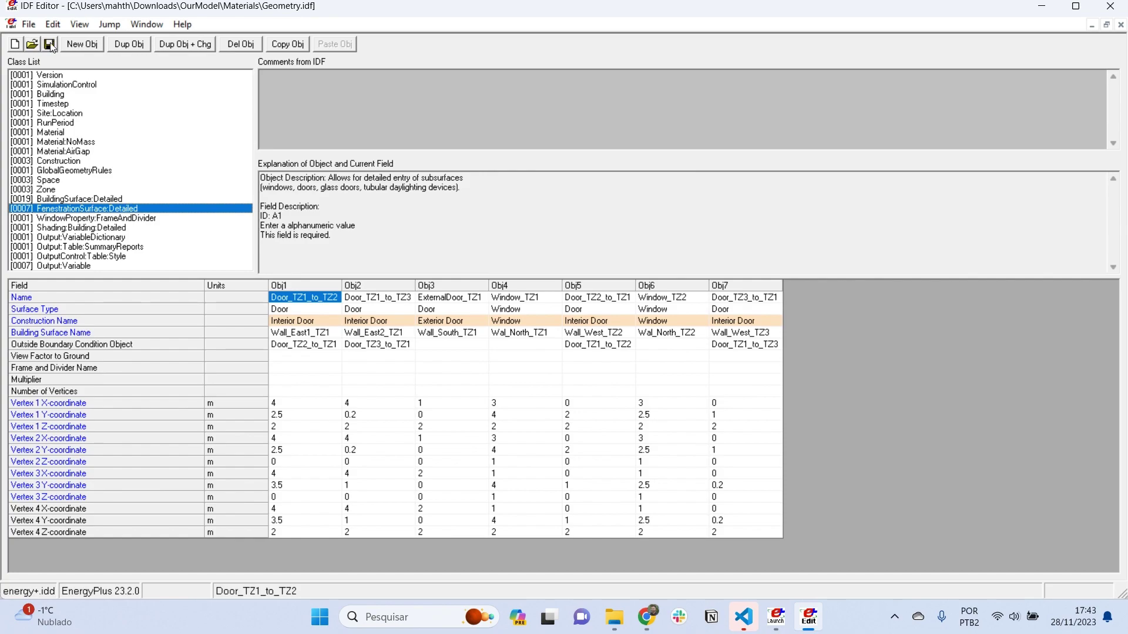